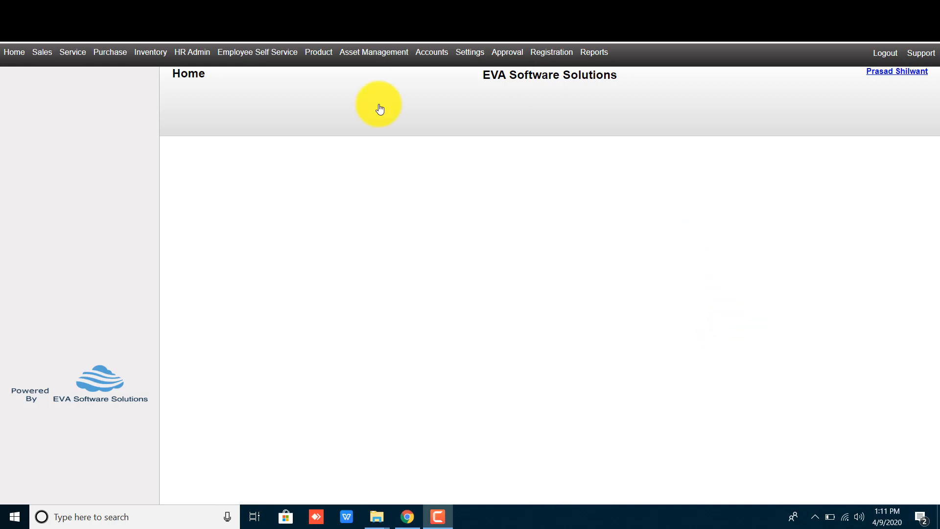
# - Open the blank Warehouse form under Inventory Configuration
pyautogui.click(151, 54)
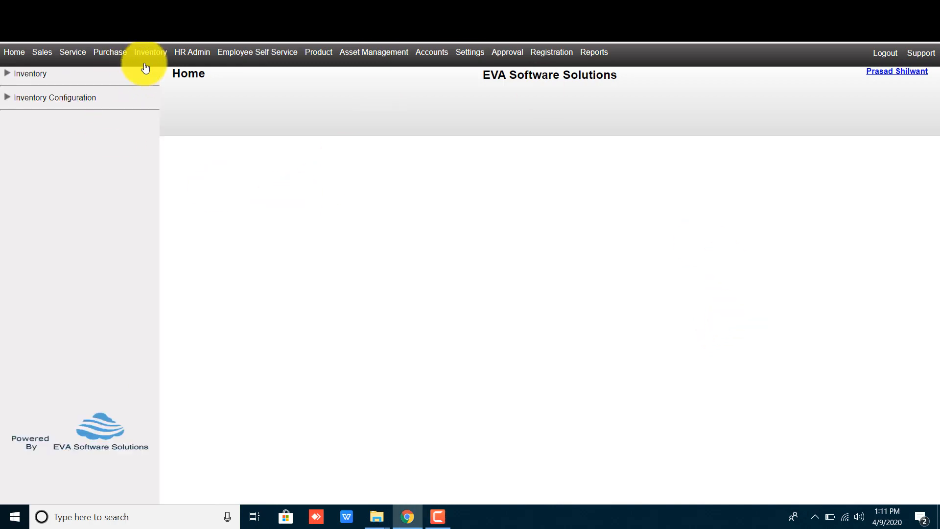
pyautogui.moveTo(100, 99); pyautogui.dragTo(6, 97)
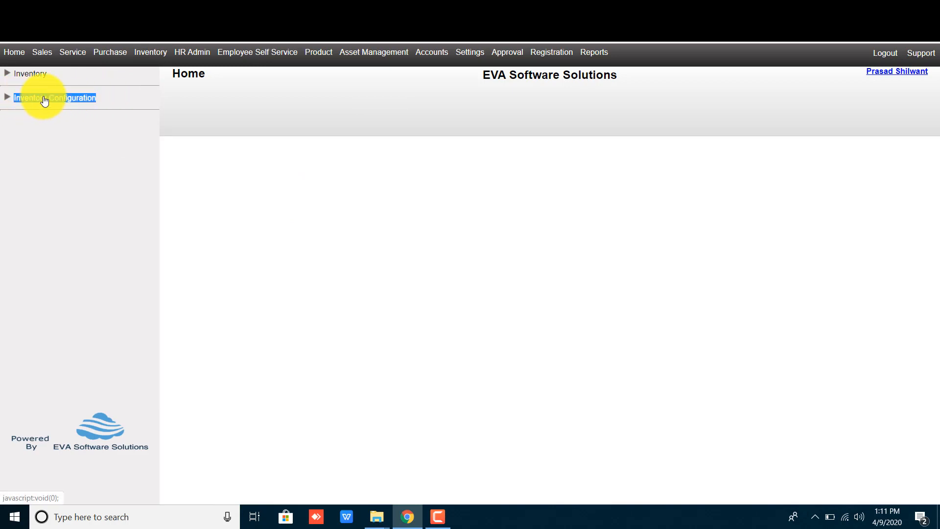
pyautogui.click(27, 100)
pyautogui.click(283, 191)
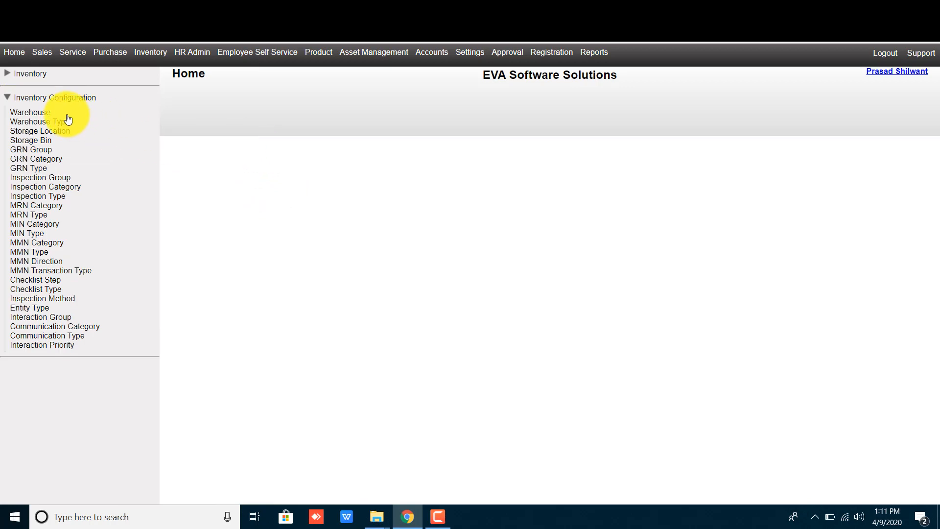
pyautogui.moveTo(60, 113); pyautogui.dragTo(11, 114)
pyautogui.click(14, 114)
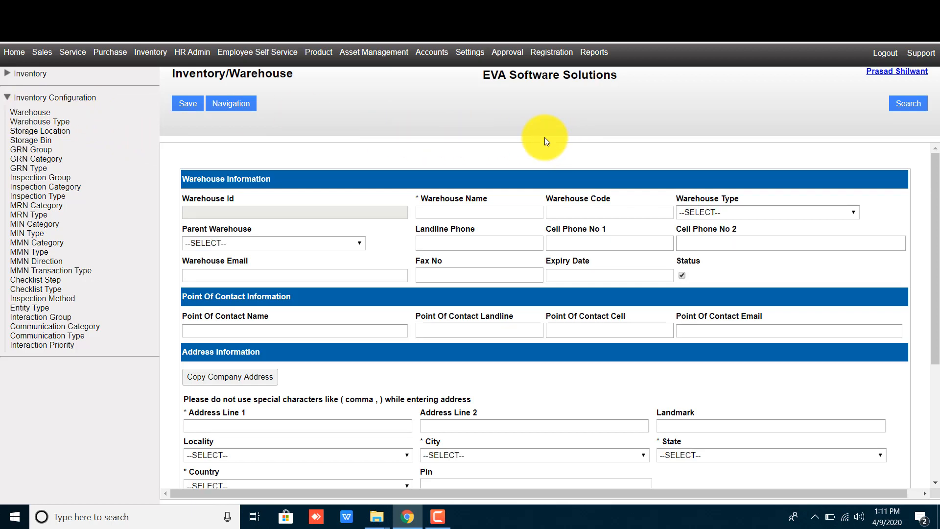
# - Highlight the required Warehouse Name, Address Line 1 and Warehouse Id labels
pyautogui.doubleClick(434, 196)
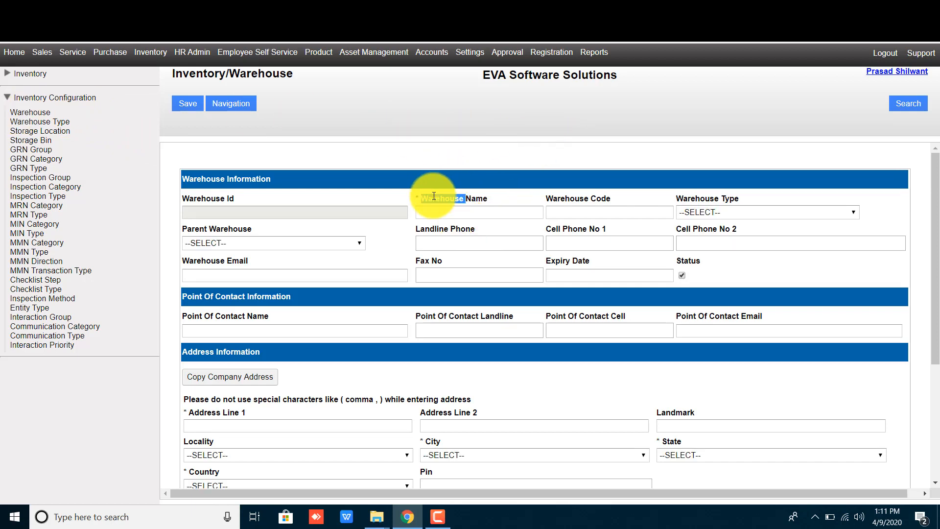
pyautogui.click(488, 199)
pyautogui.moveTo(488, 198); pyautogui.dragTo(420, 198)
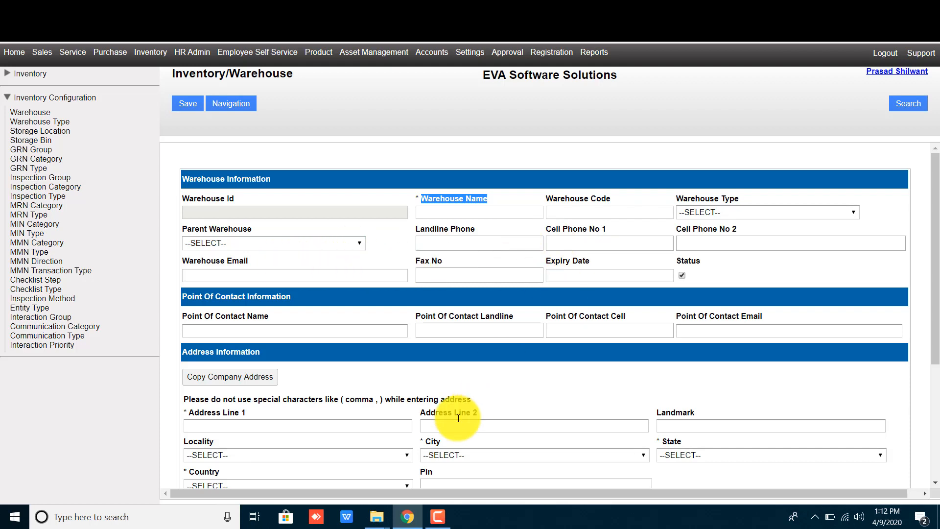
pyautogui.moveTo(248, 414); pyautogui.dragTo(189, 412)
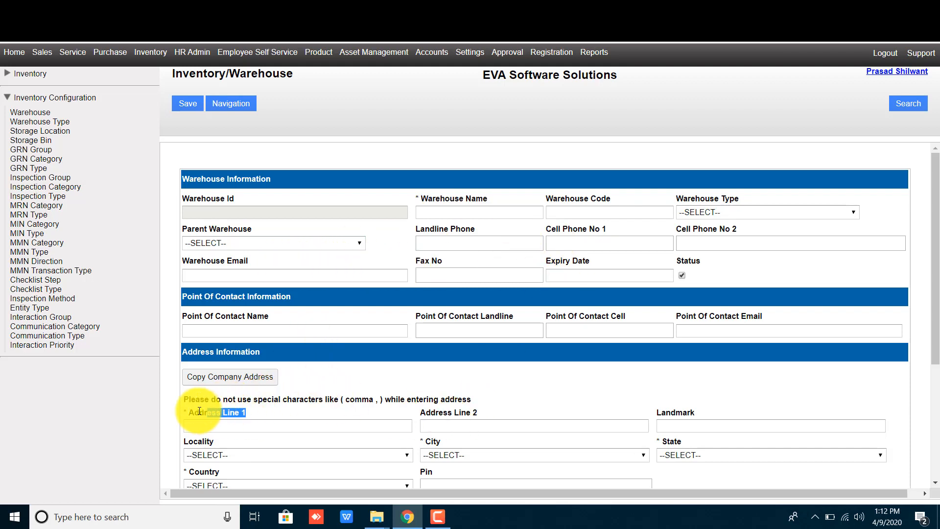
pyautogui.click(532, 372)
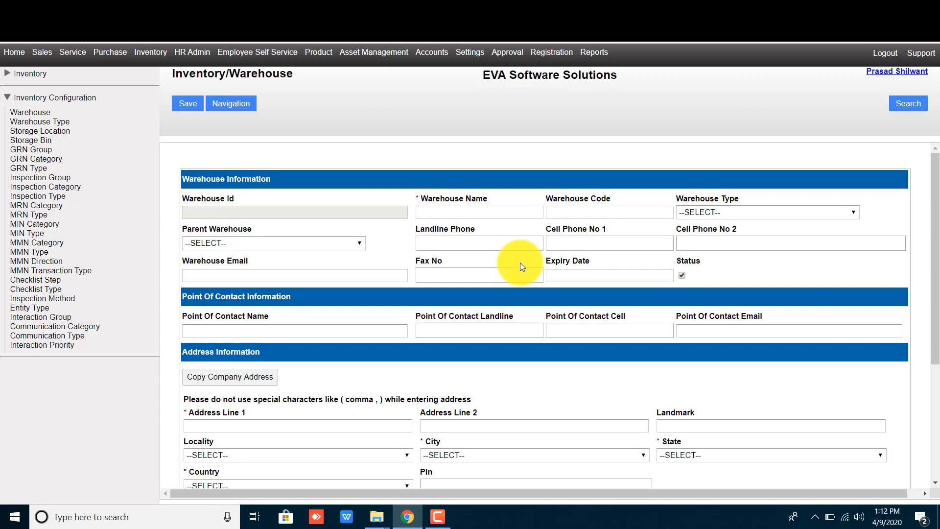
pyautogui.moveTo(216, 199); pyautogui.dragTo(344, 205)
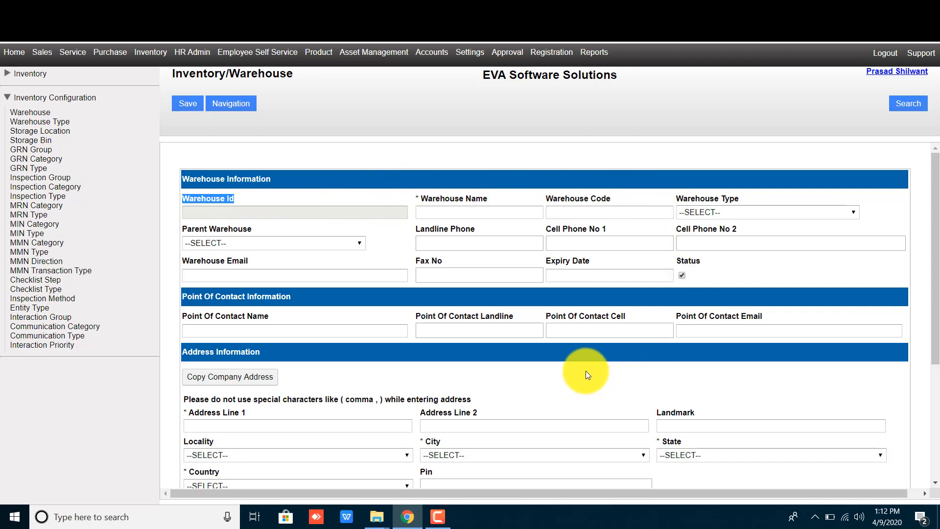
pyautogui.click(222, 198)
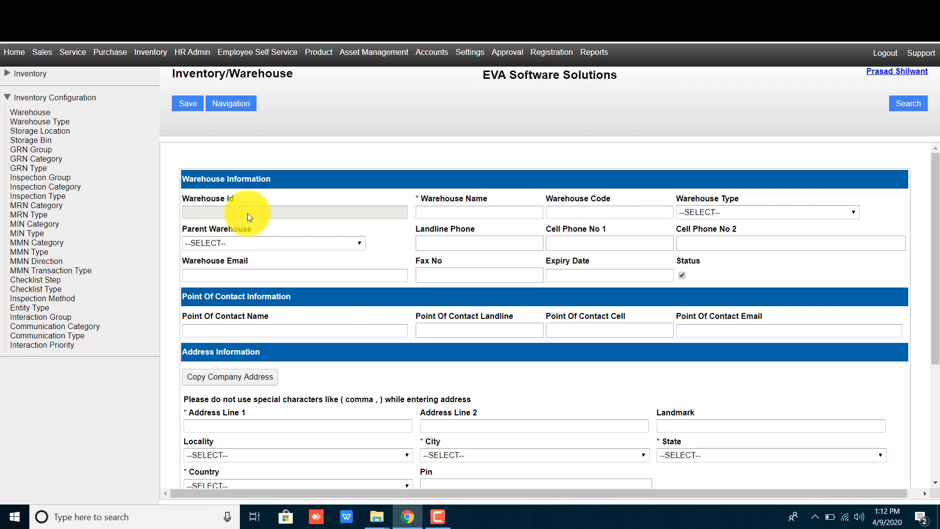
pyautogui.click(454, 213)
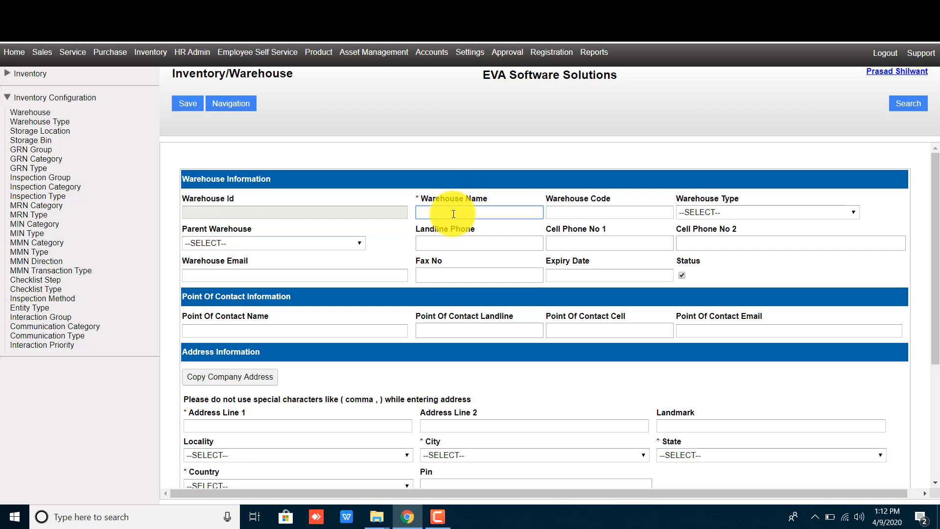
# - Enter Warehouse Name 'EVA SOFTWARE SOLUTIONS' and Warehouse Code 'EVA_1'
pyautogui.write('EVA SO')
pyautogui.write('FTWARE SOLUTIONS')
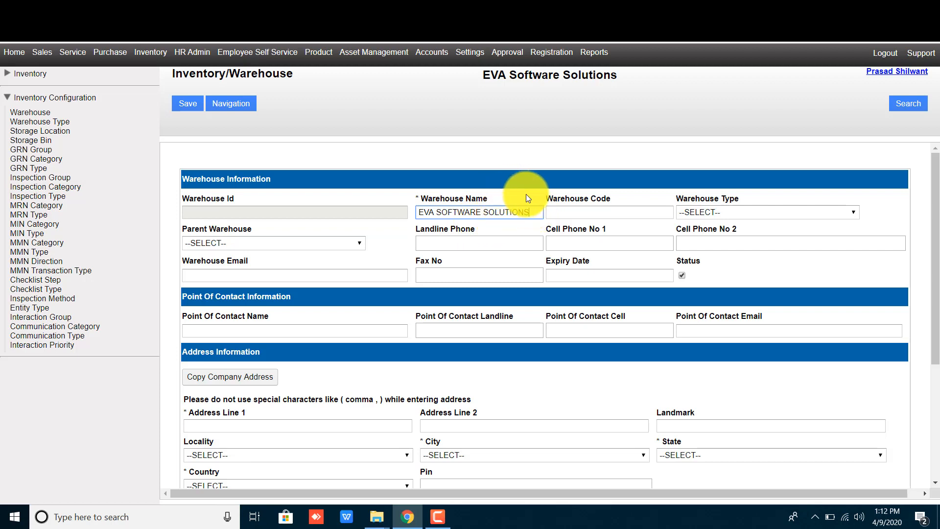
pyautogui.click(594, 196)
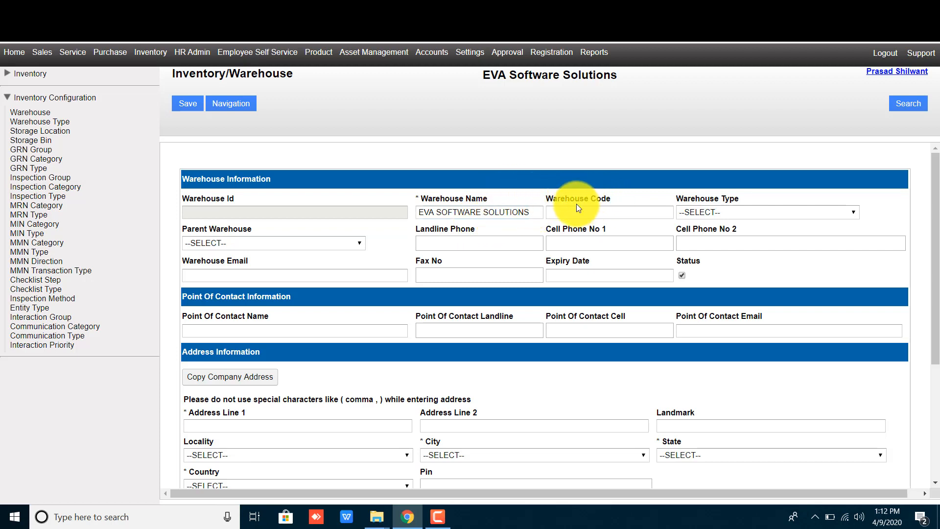
pyautogui.click(588, 214)
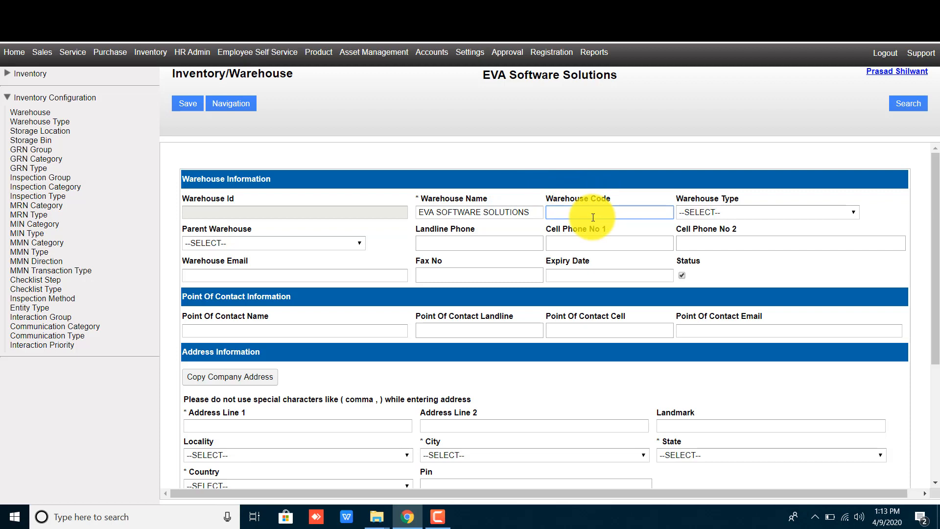
pyautogui.write('EVA_1')
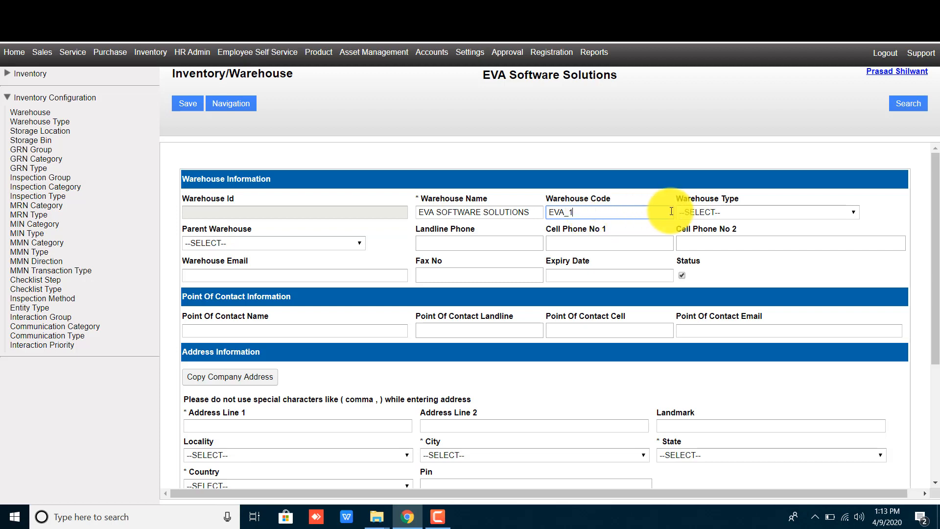
pyautogui.click(699, 216)
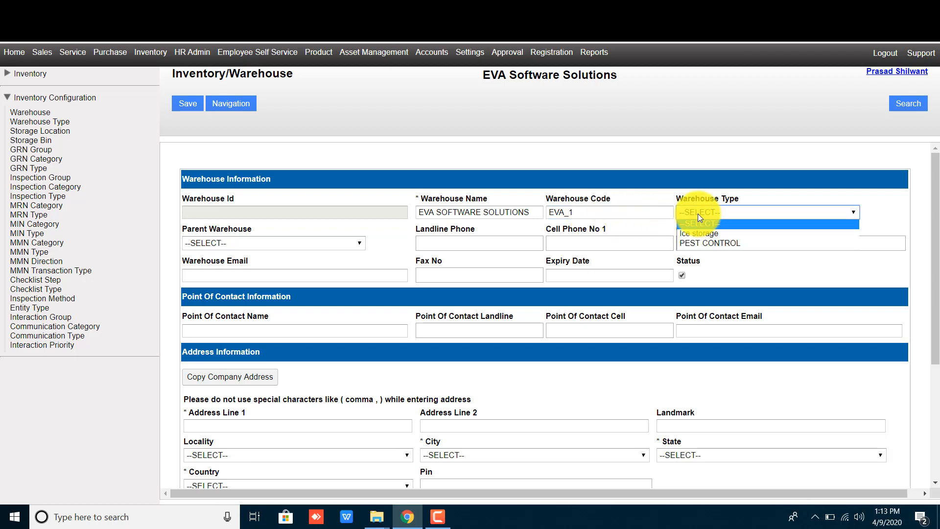
# - Choose PEST CONTROL as warehouse type, leave Parent Warehouse empty, and enter the landline number
pyautogui.click(724, 243)
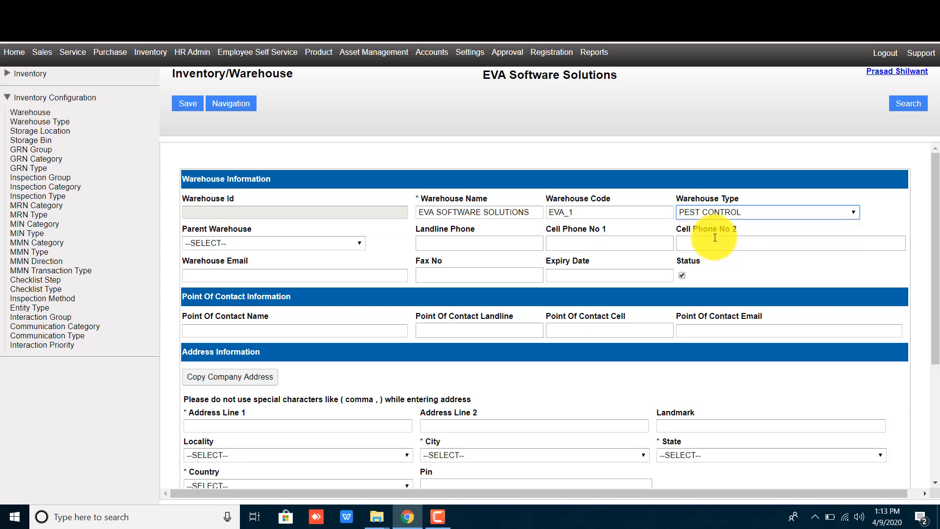
pyautogui.click(226, 242)
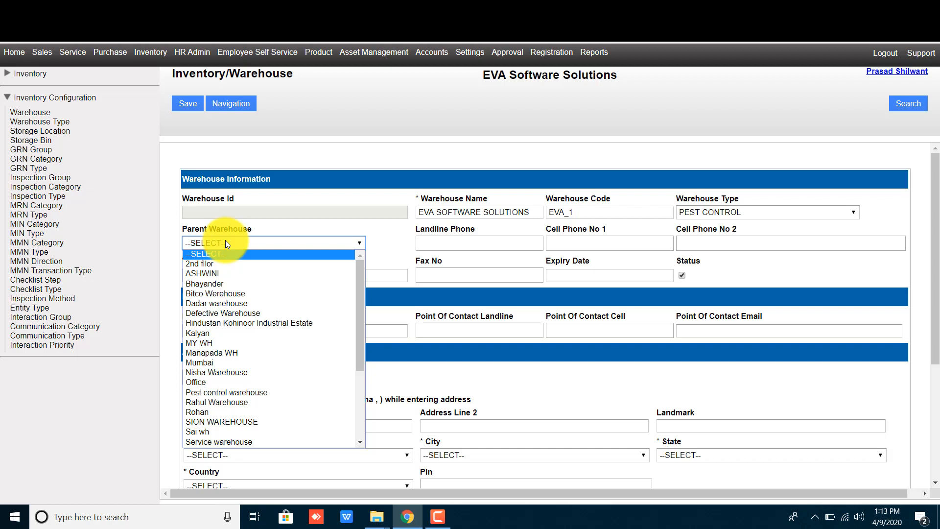
pyautogui.click(332, 225)
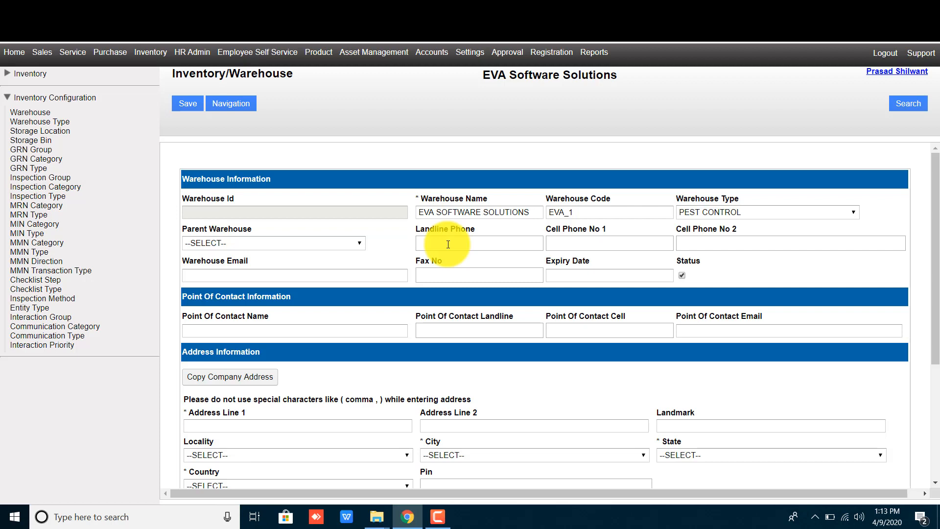
pyautogui.click(448, 244)
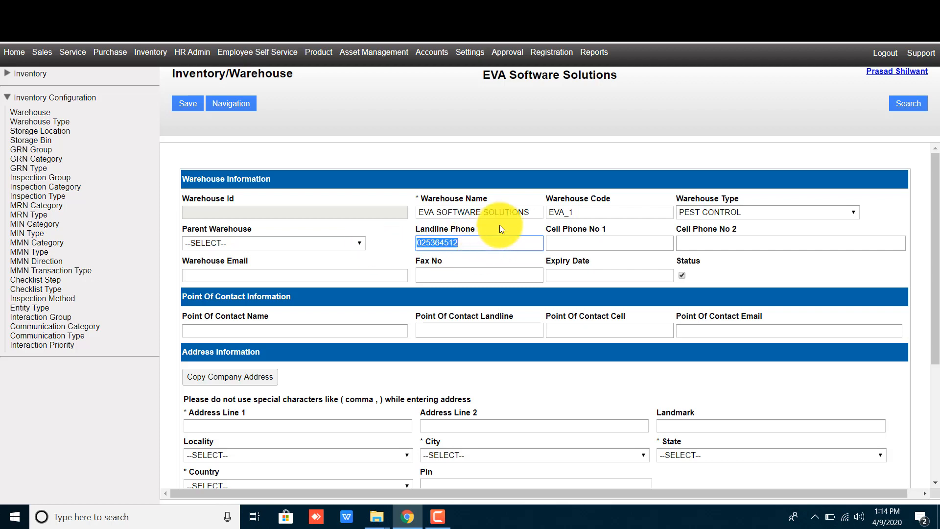
# - Enter both cell phone numbers, the warehouse e-mail and the fax number
pyautogui.click(585, 242)
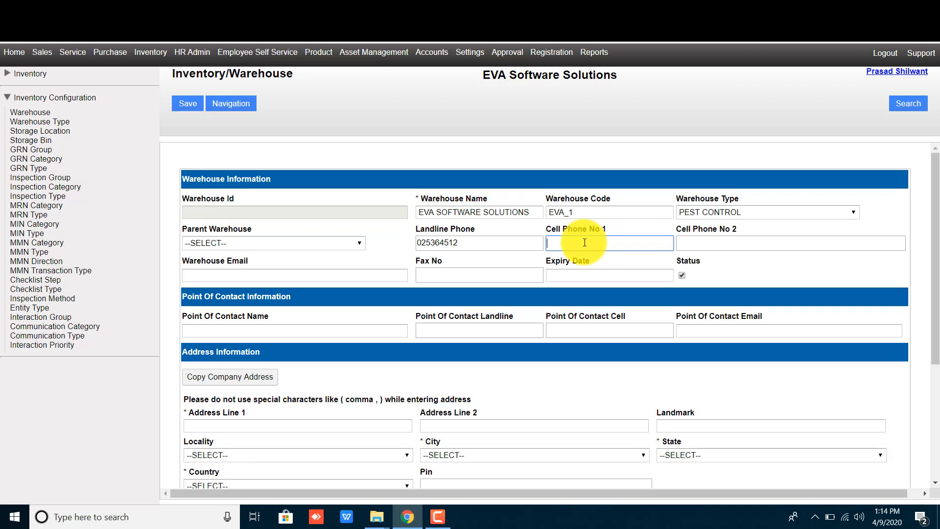
pyautogui.click(603, 233)
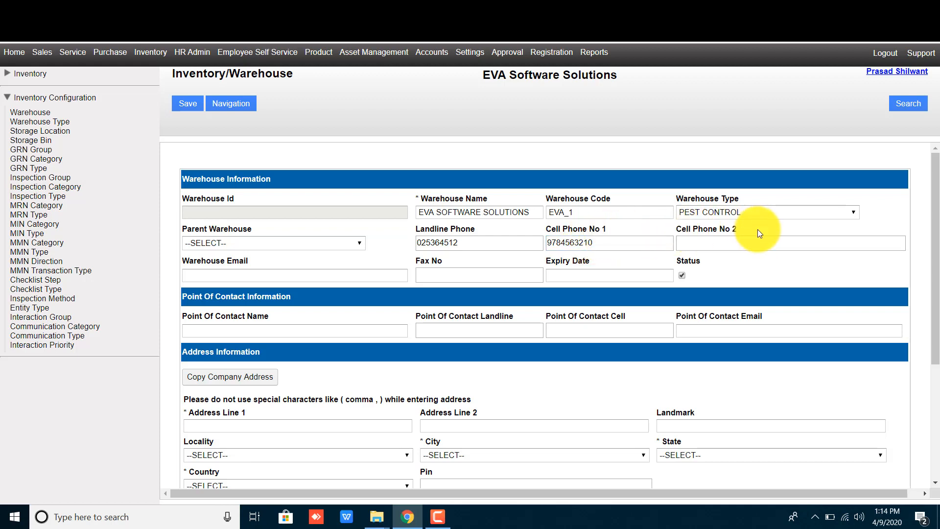
pyautogui.click(707, 239)
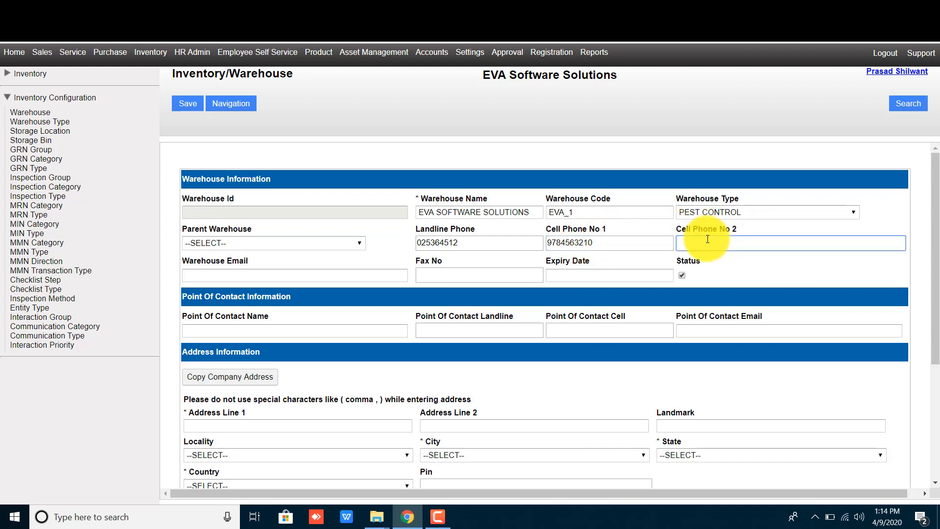
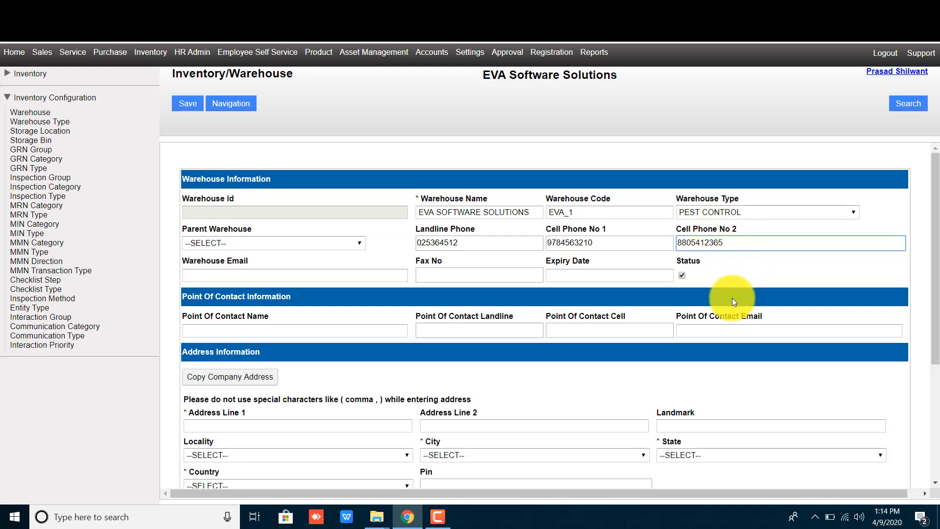
pyautogui.click(214, 277)
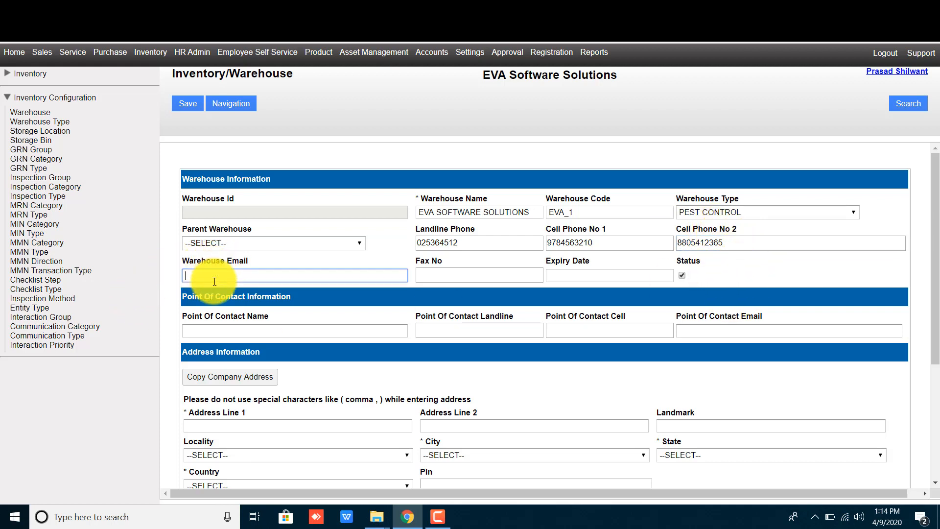
pyautogui.click(451, 270)
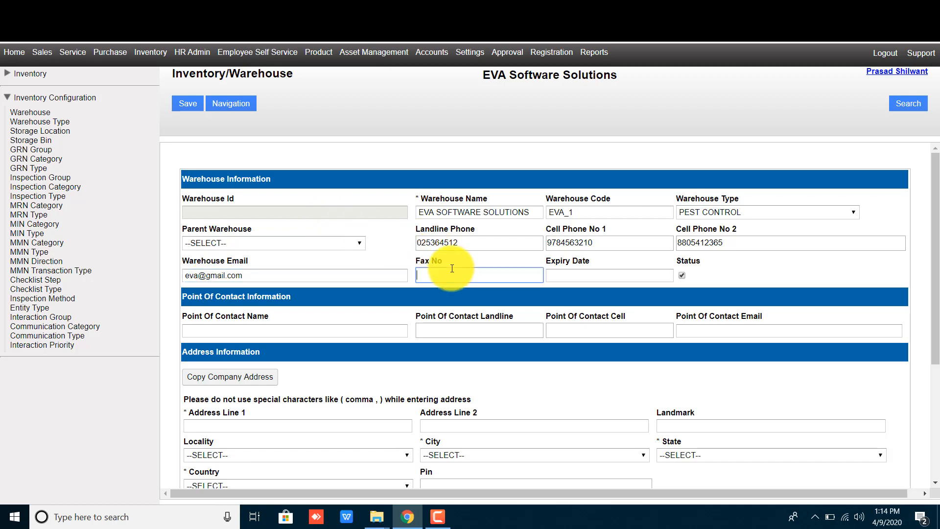
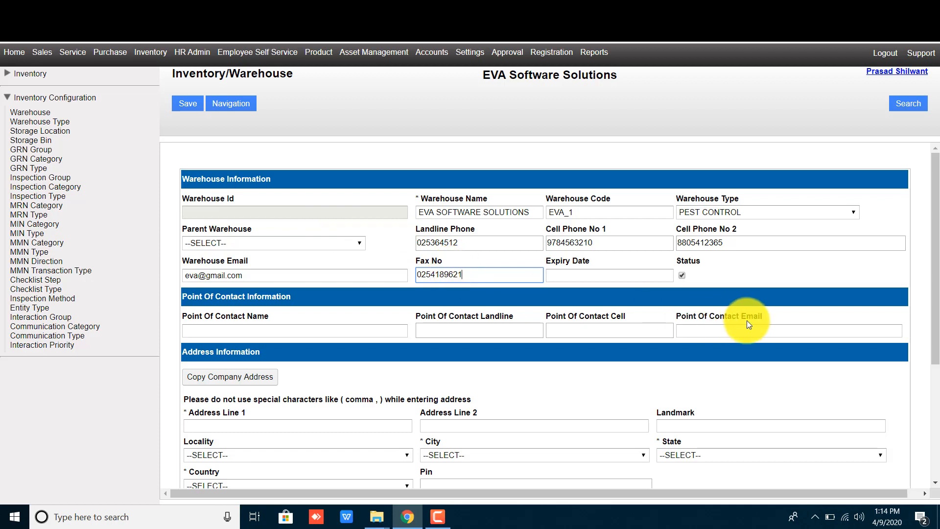
pyautogui.click(762, 273)
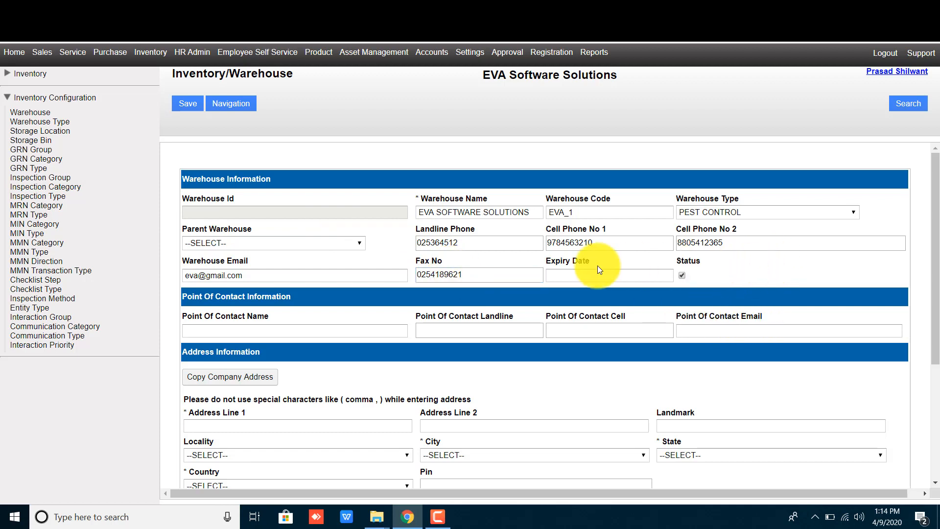
# - Leave Expiry Date blank and keep the Status box ticked
pyautogui.doubleClick(558, 260)
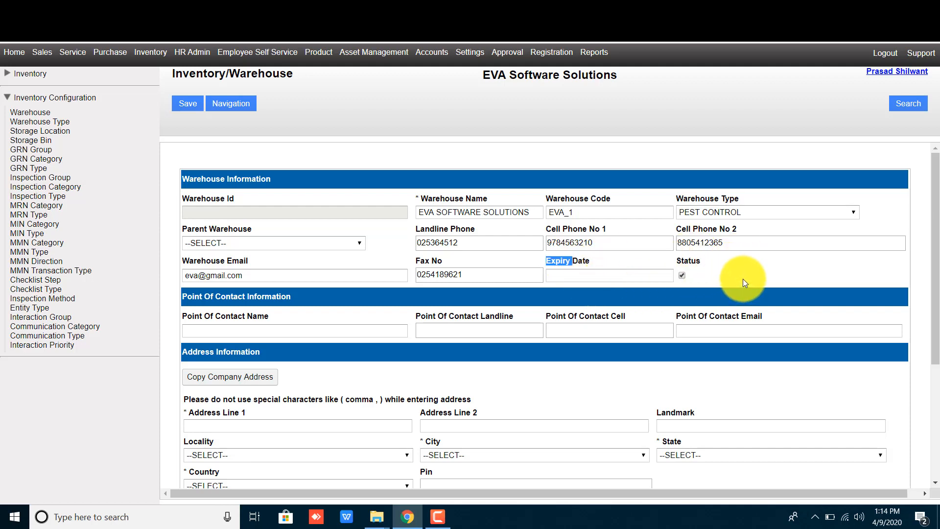
pyautogui.click(587, 282)
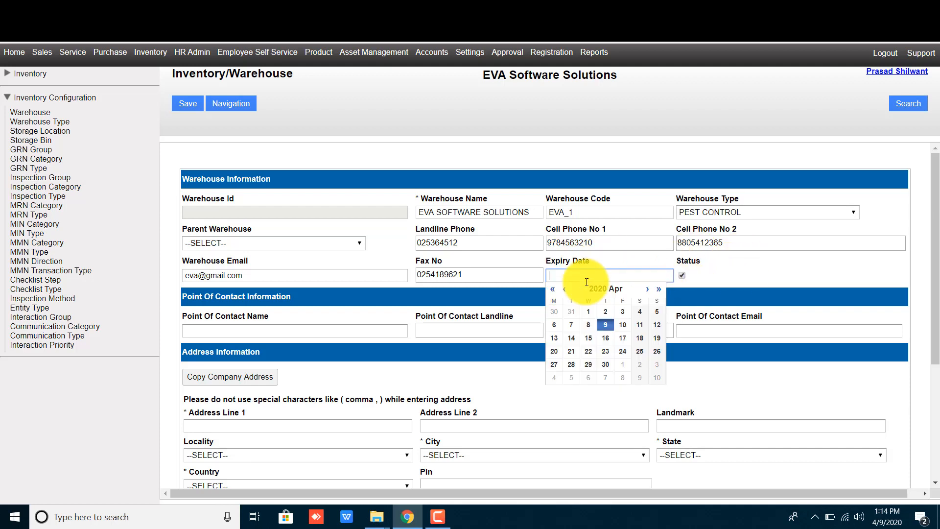
pyautogui.click(736, 271)
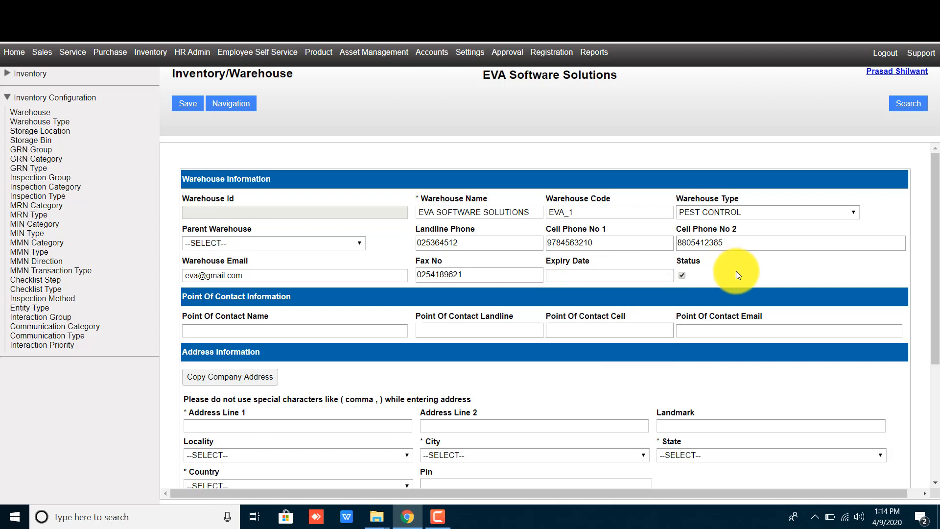
pyautogui.doubleClick(689, 262)
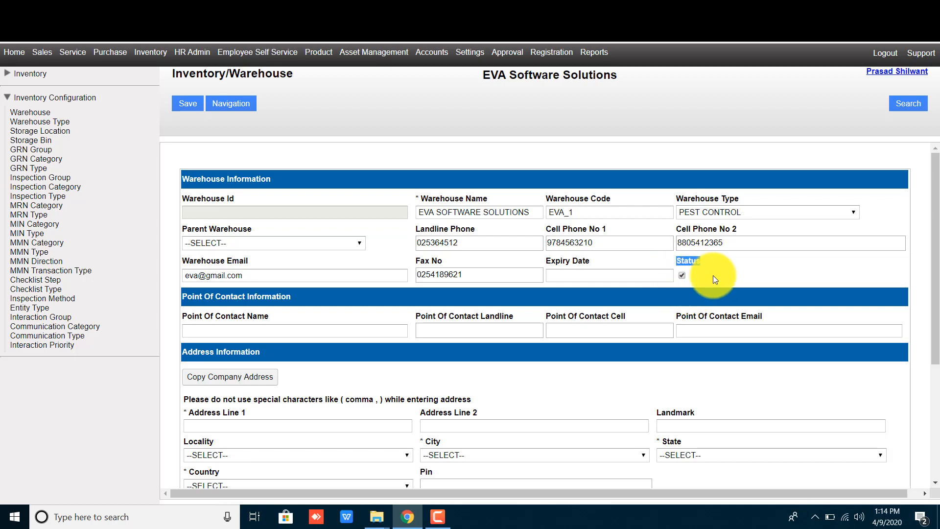
pyautogui.click(704, 281)
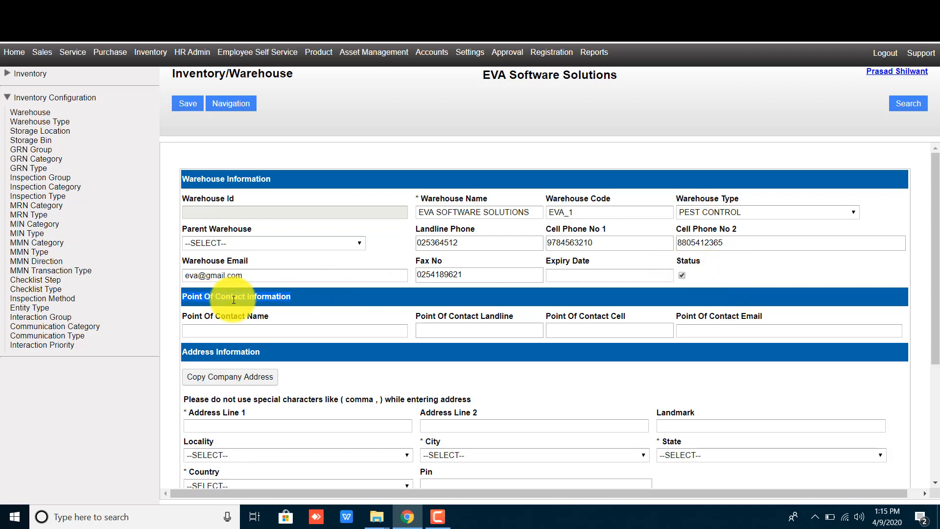
# - Enter the contact person's name, landline, corrected cell number and e-mail address
pyautogui.click(261, 329)
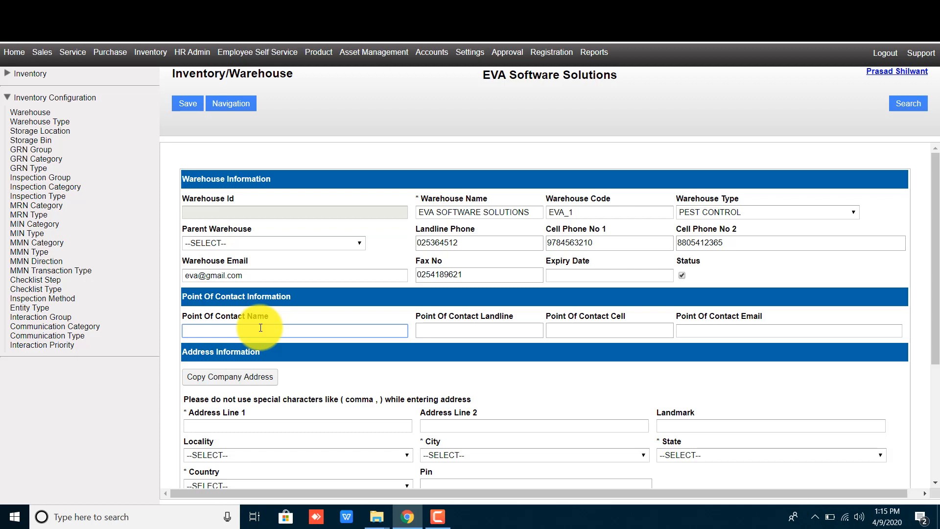
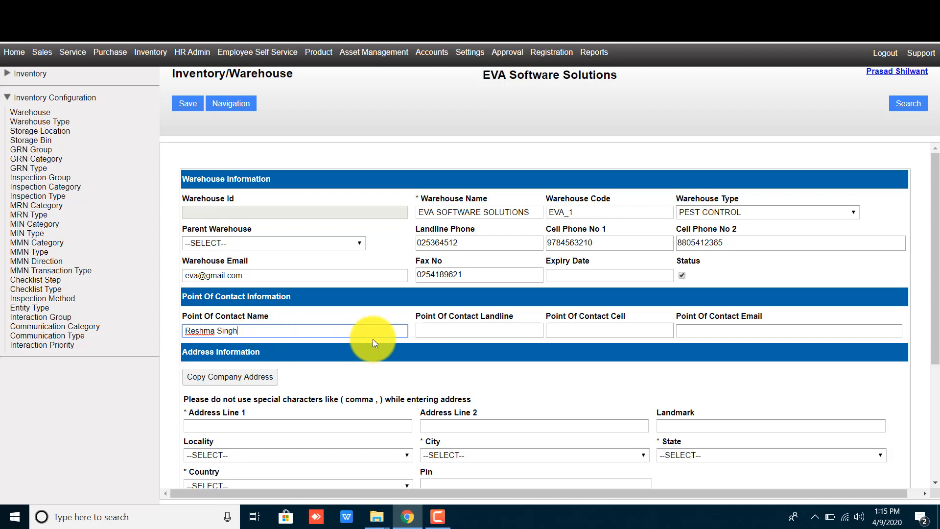
pyautogui.click(457, 331)
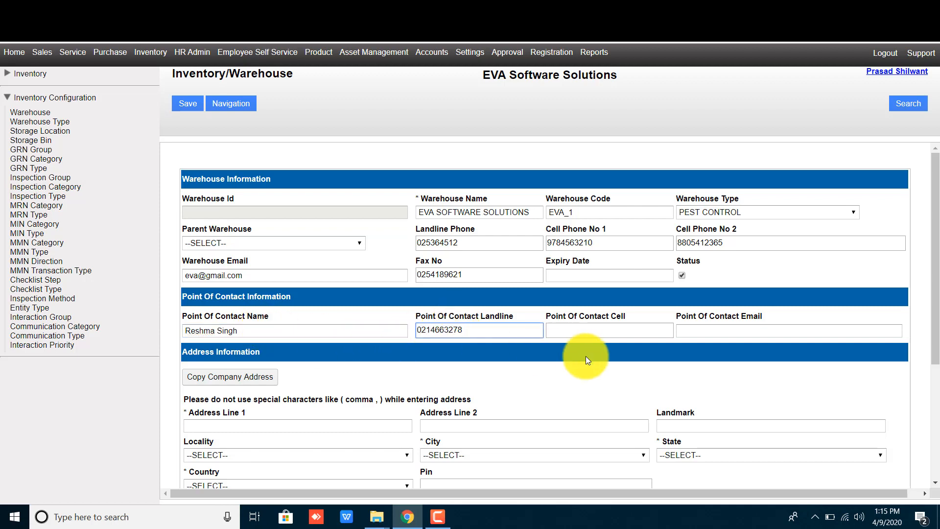
pyautogui.click(609, 324)
pyautogui.write('984586')
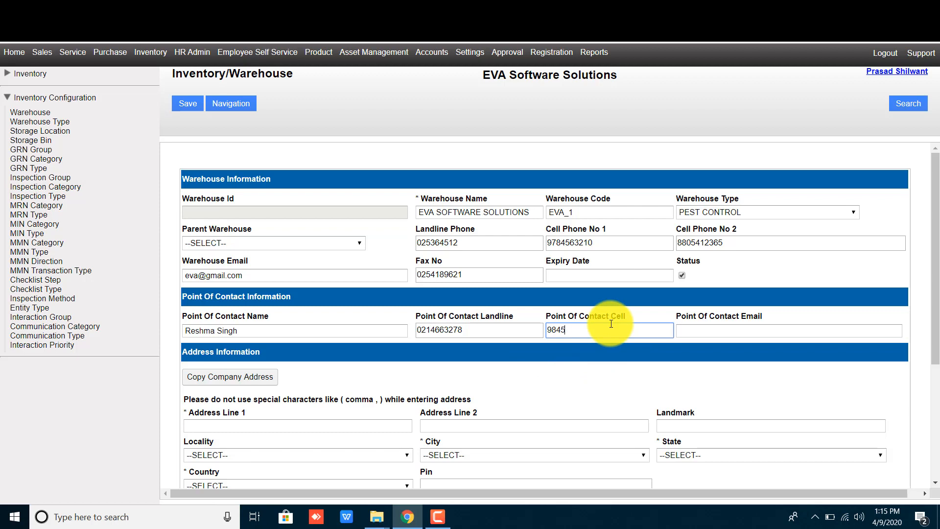
pyautogui.press('BackSpace')
pyautogui.press('BackSpace')
pyautogui.press('BackSpace')
pyautogui.press('BackSpace')
pyautogui.press('BackSpace')
pyautogui.press('BackSpace')
pyautogui.click(720, 336)
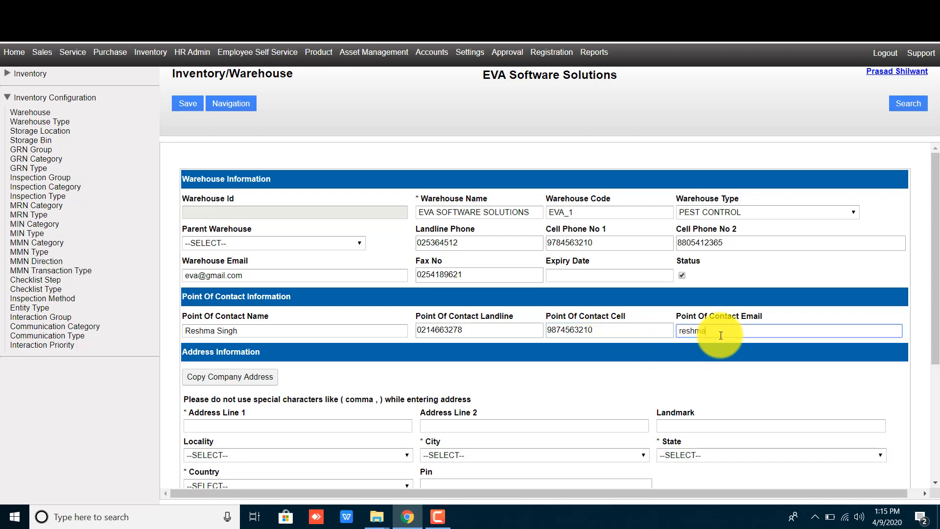
pyautogui.click(629, 388)
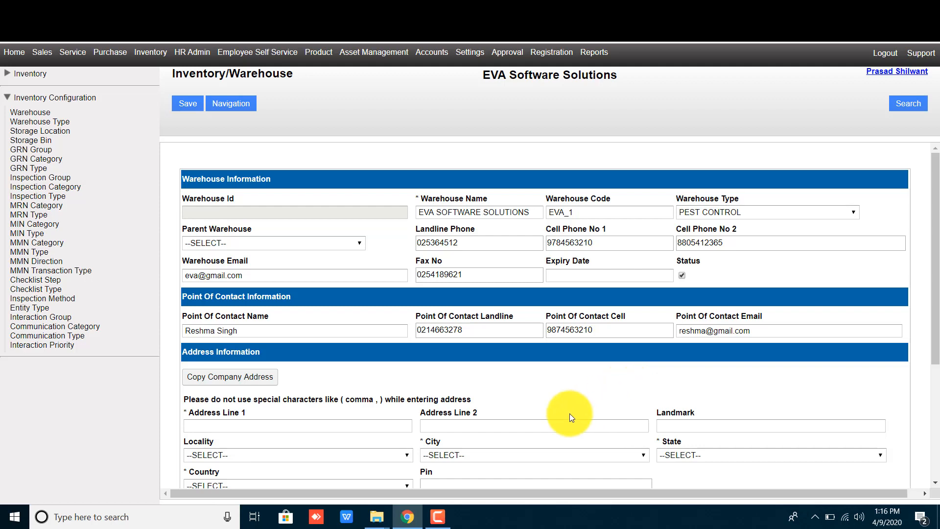
# - Copy the company address into the warehouse address fields, noting the Latitude and Longitude labels
pyautogui.scroll(-3, 569, 414)
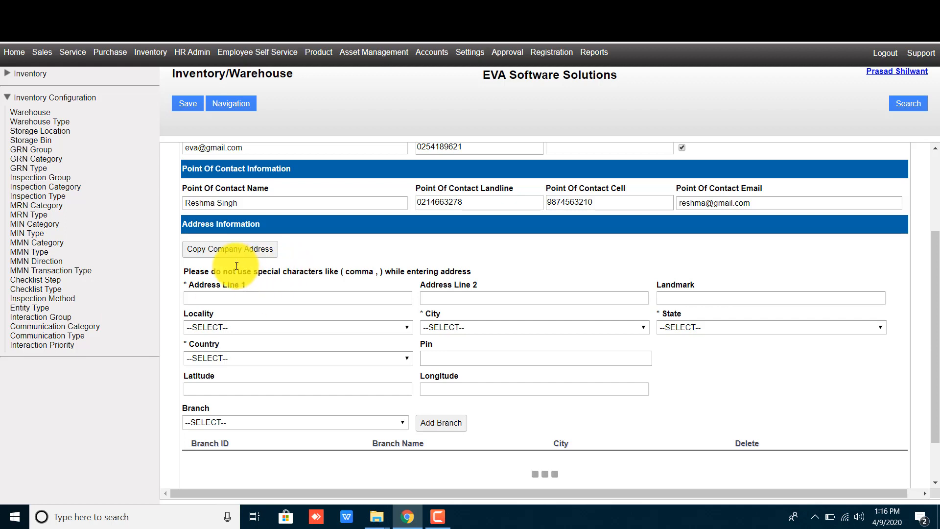
pyautogui.click(248, 252)
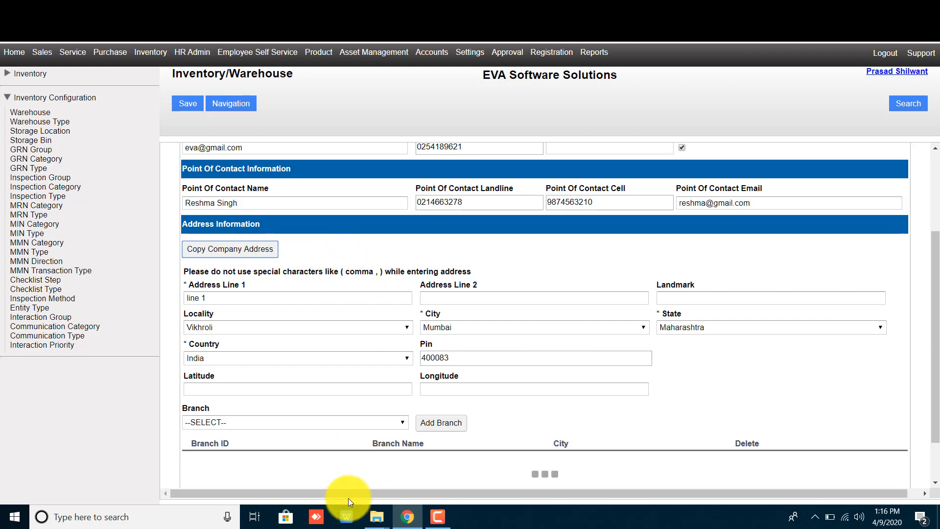
pyautogui.doubleClick(198, 374)
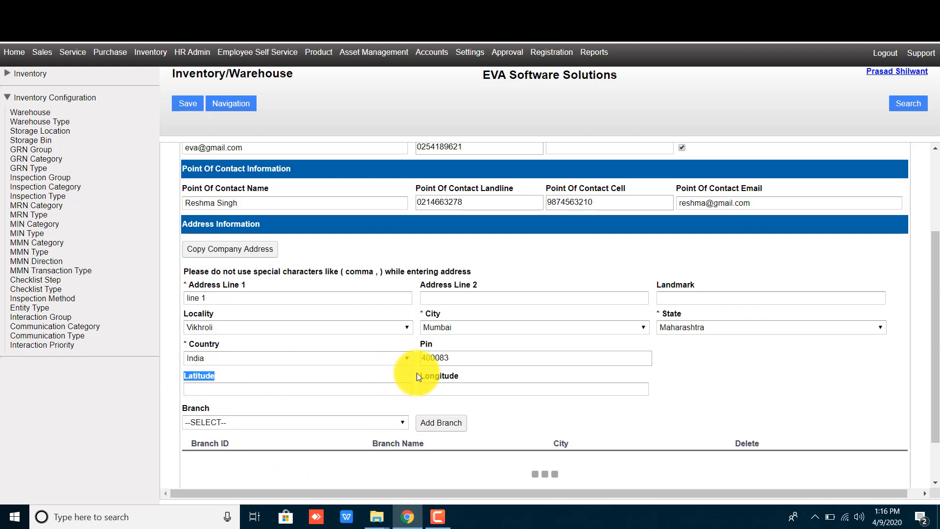
pyautogui.doubleClick(447, 376)
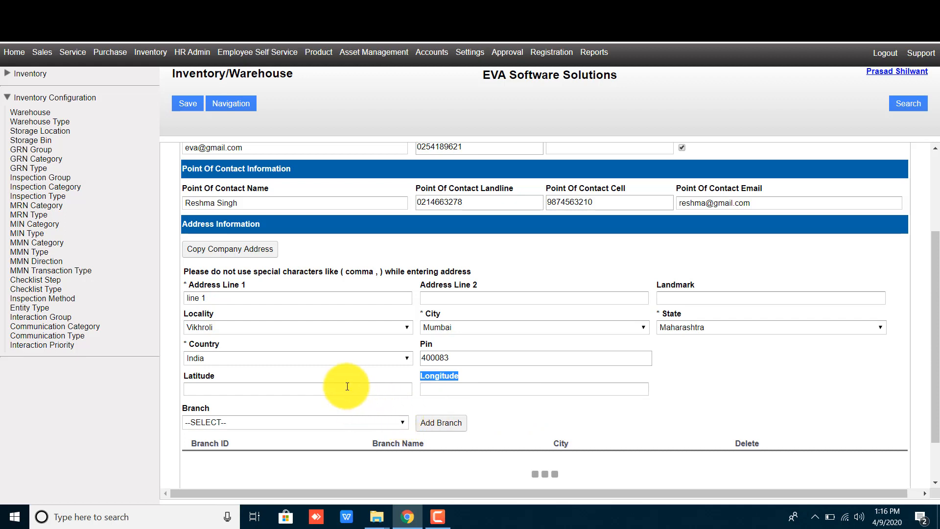
pyautogui.scroll(-1, 342, 413)
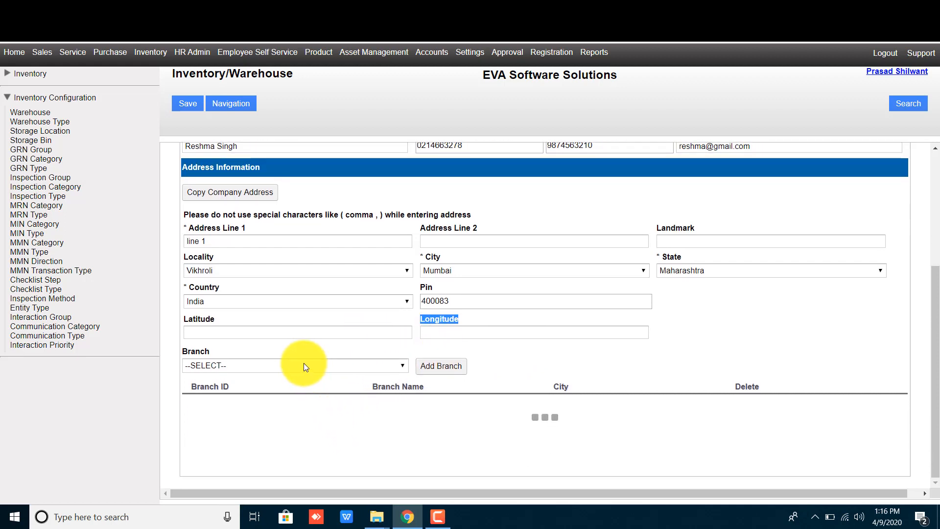
# - Assign the DELHI branch, then save the warehouse and confirm the save message
pyautogui.click(303, 363)
pyautogui.click(286, 387)
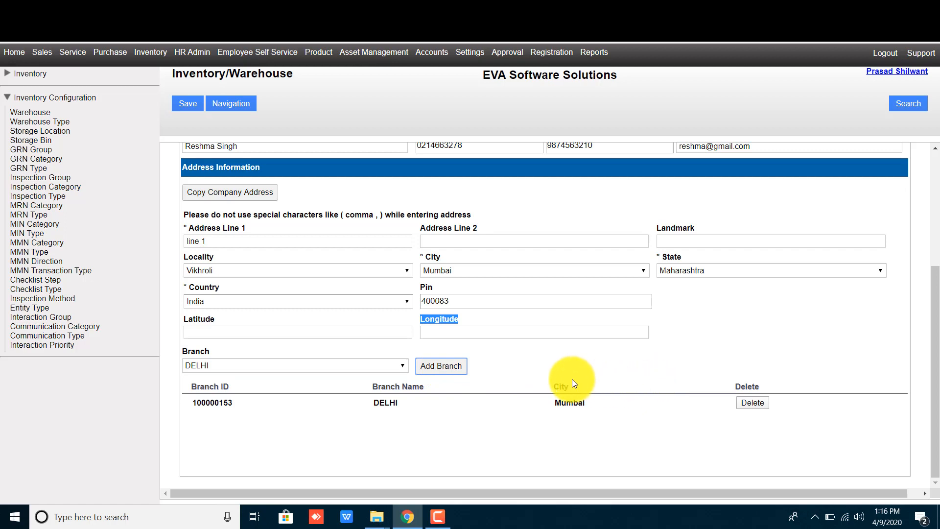
pyautogui.scroll(4, 571, 379)
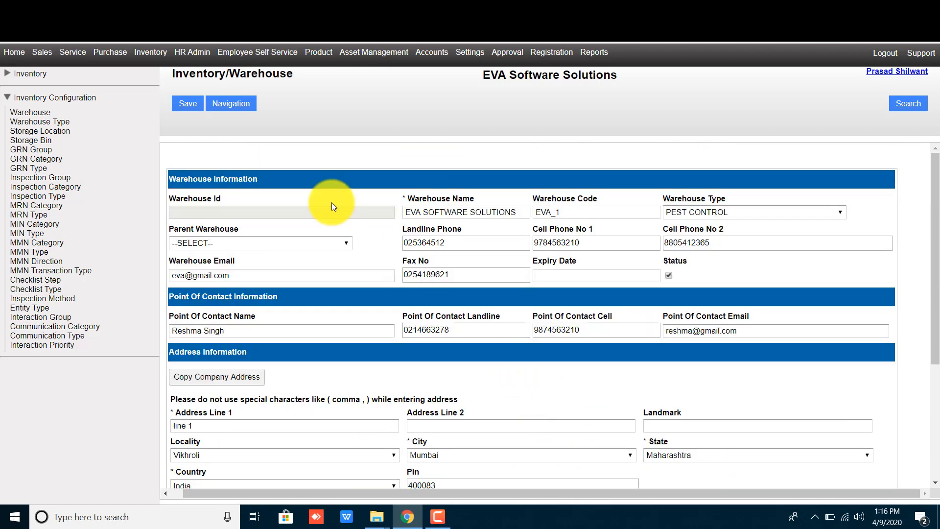
pyautogui.click(189, 105)
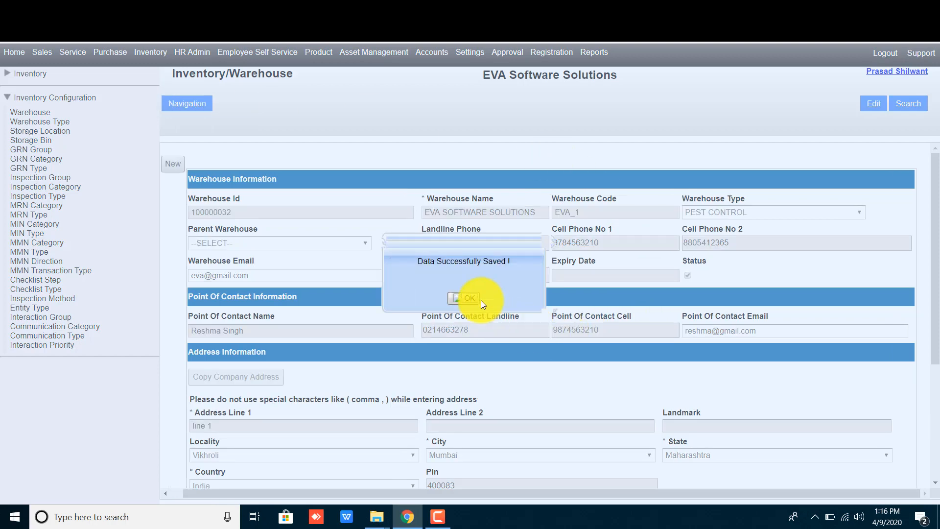
pyautogui.click(472, 299)
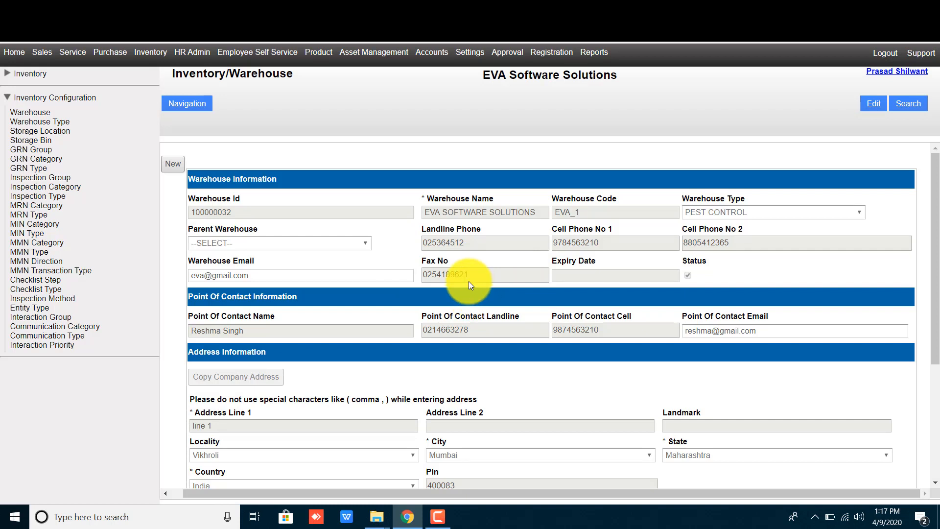
pyautogui.click(906, 107)
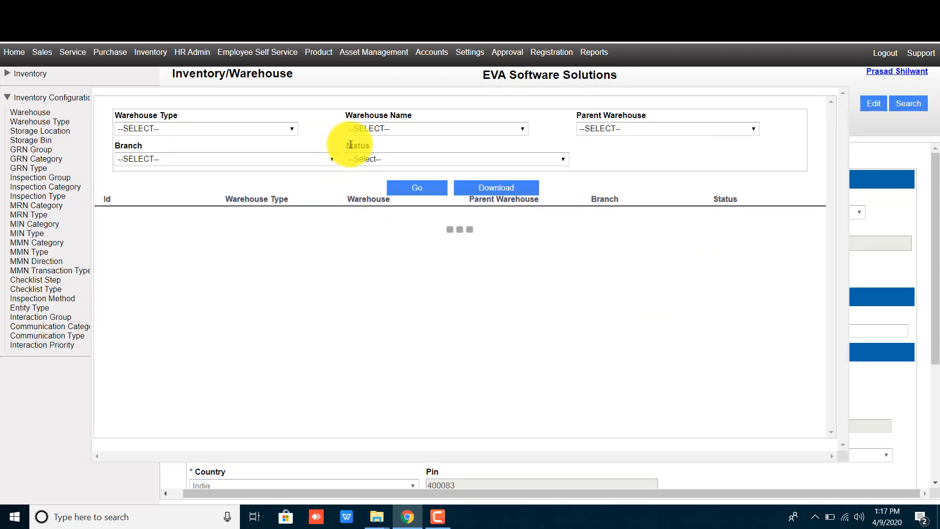
pyautogui.click(370, 130)
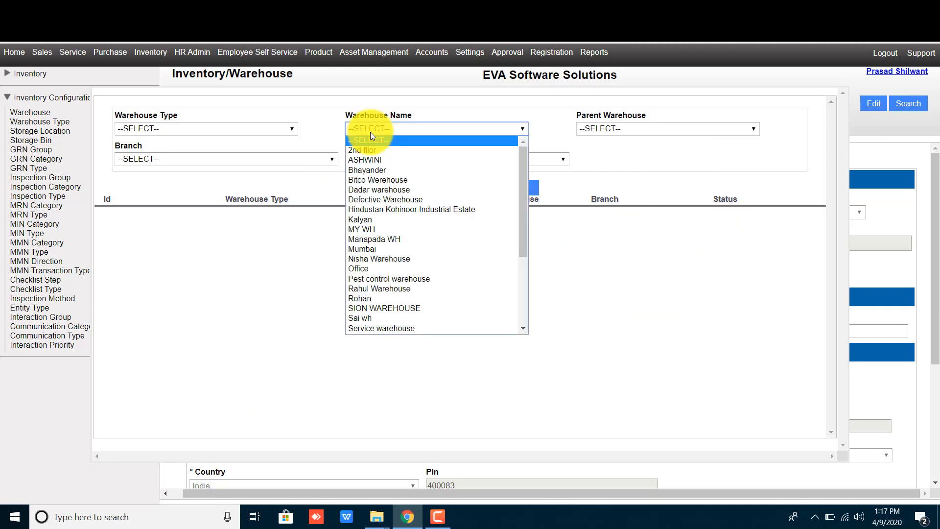
pyautogui.scroll(-3, 404, 254)
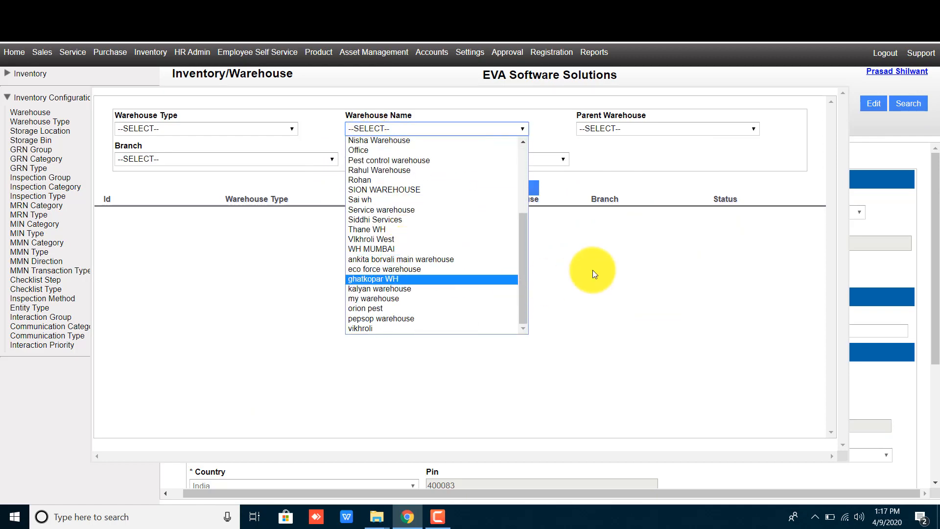
pyautogui.click(594, 271)
pyautogui.click(888, 160)
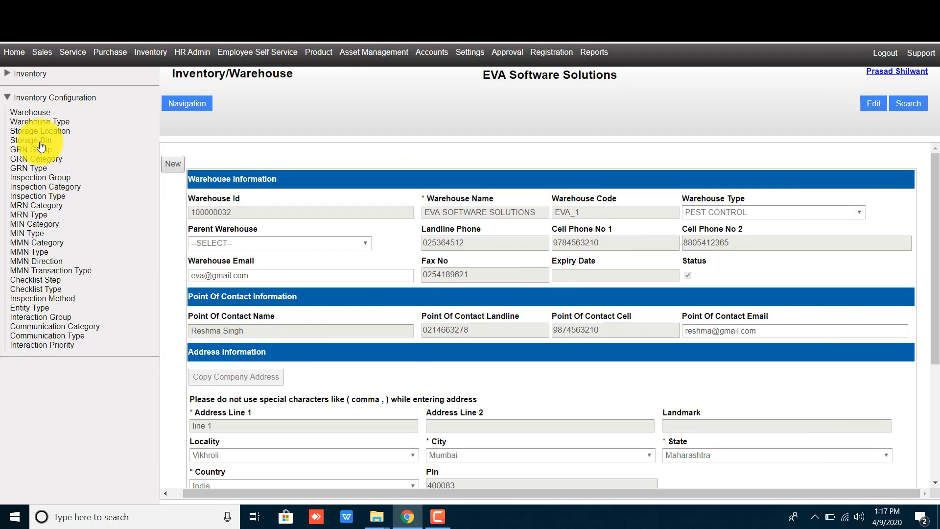
pyautogui.click(30, 114)
pyautogui.click(902, 119)
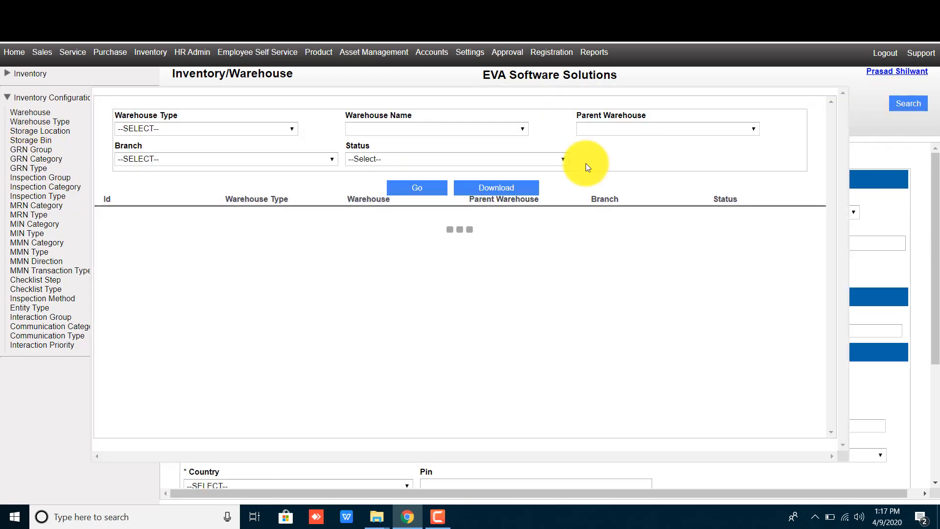
pyautogui.click(401, 128)
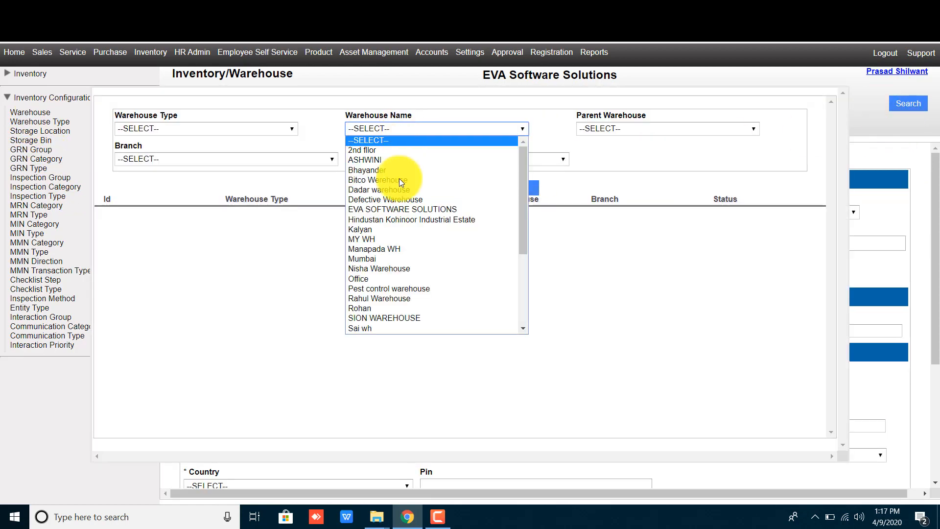
pyautogui.click(404, 210)
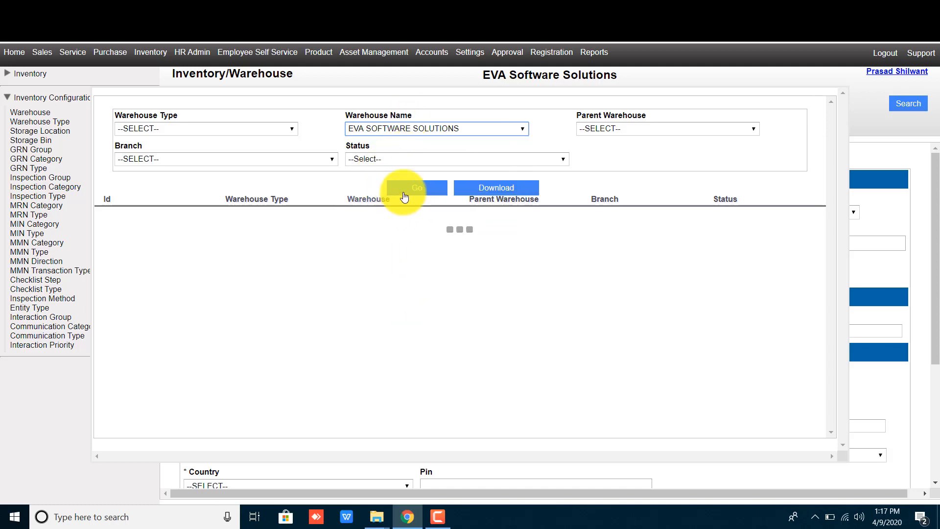
pyautogui.click(405, 192)
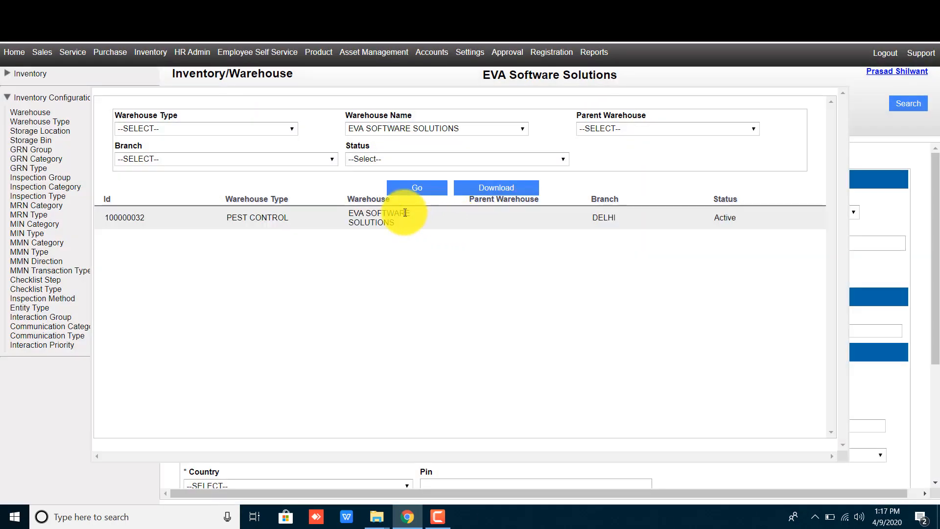
pyautogui.click(405, 213)
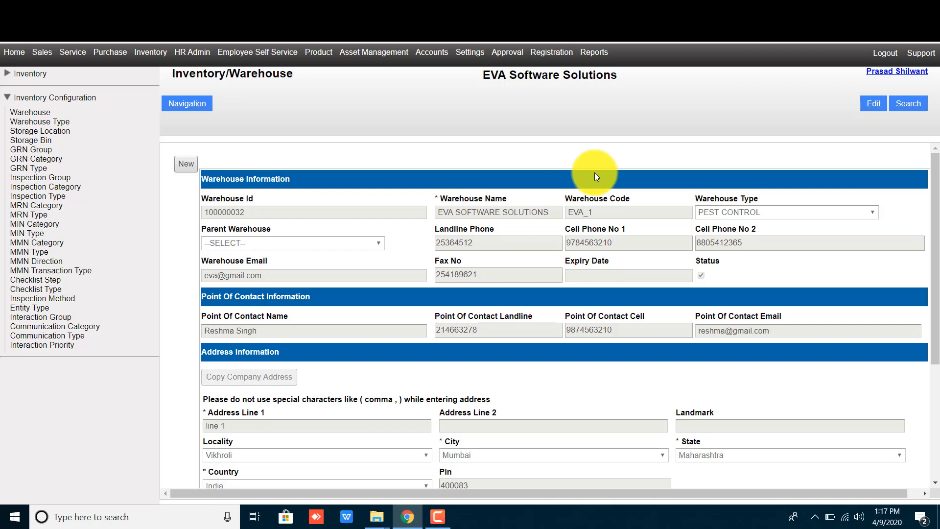
pyautogui.click(865, 107)
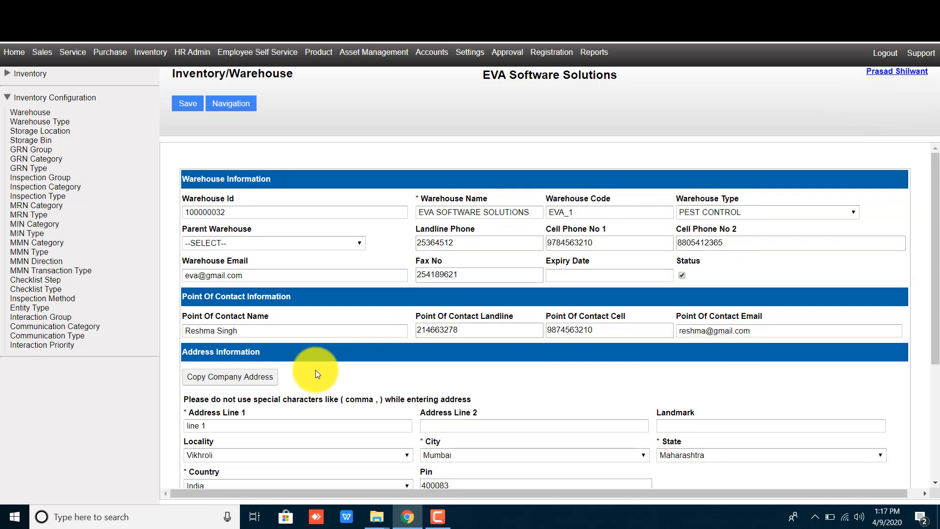
pyautogui.scroll(-2, 287, 386)
pyautogui.click(245, 342)
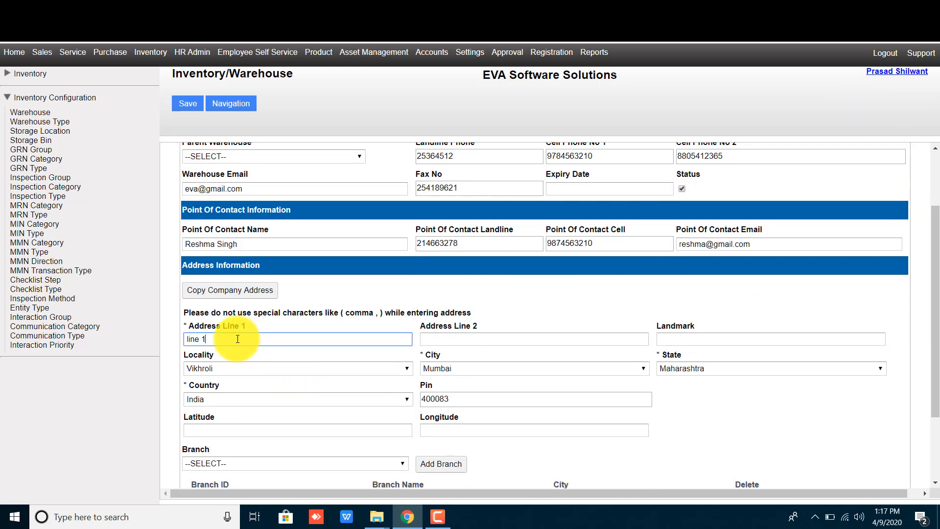
pyautogui.scroll(2, 225, 342)
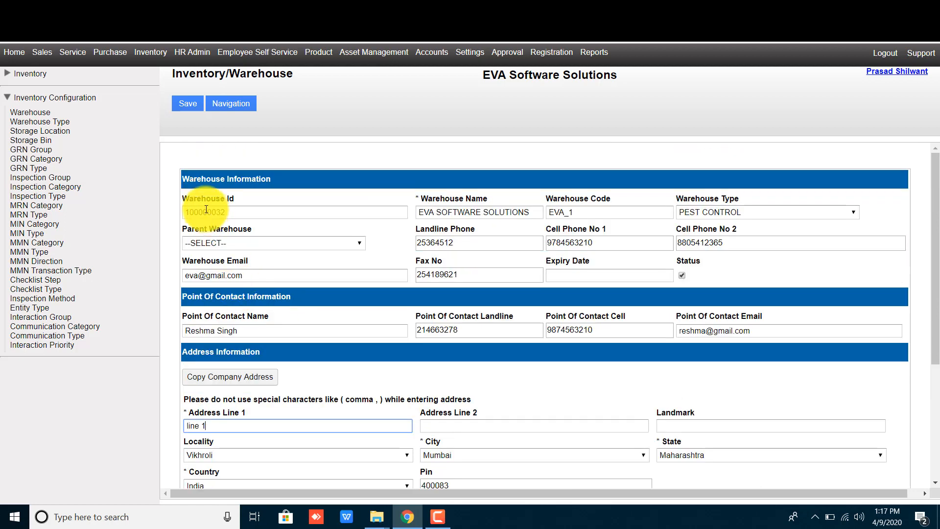
pyautogui.click(188, 110)
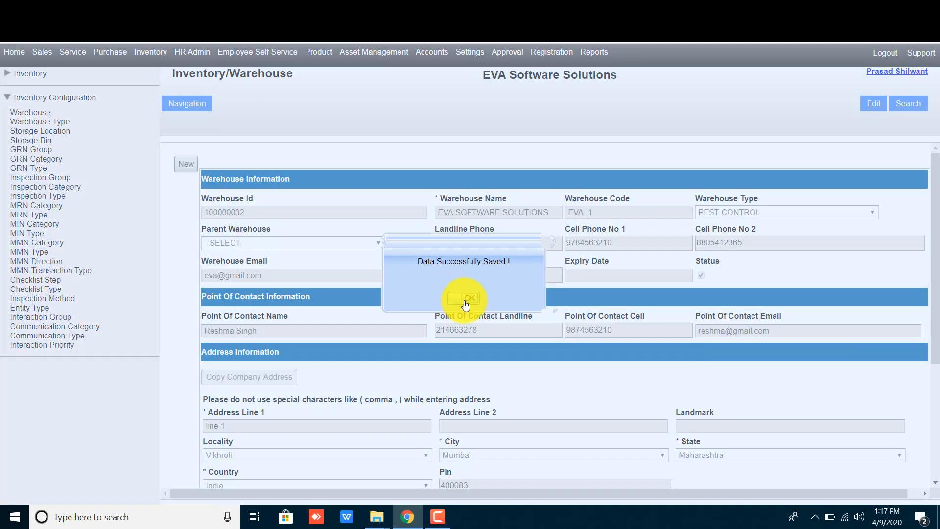
pyautogui.click(474, 296)
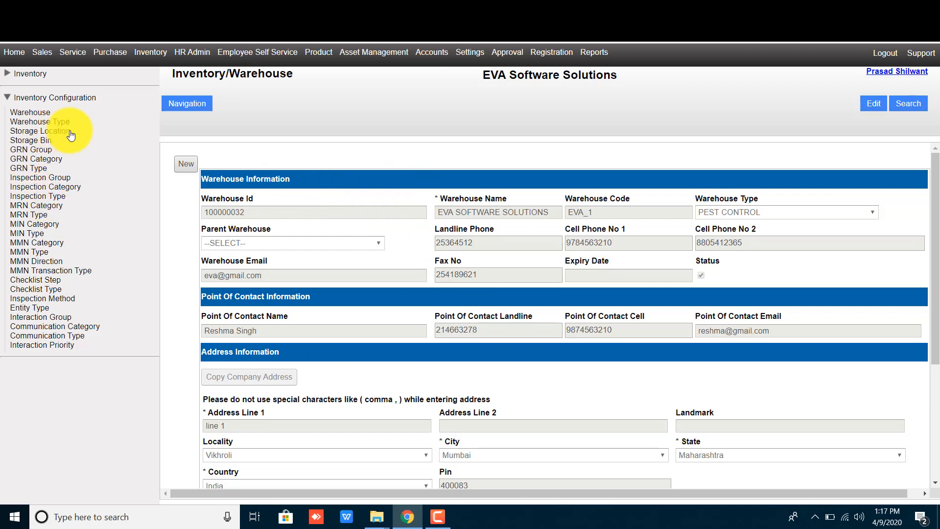
# - Open the Storage Location form and select the EVA SOFTWARE SOLUTIONS warehouse
pyautogui.moveTo(71, 136); pyautogui.dragTo(14, 131)
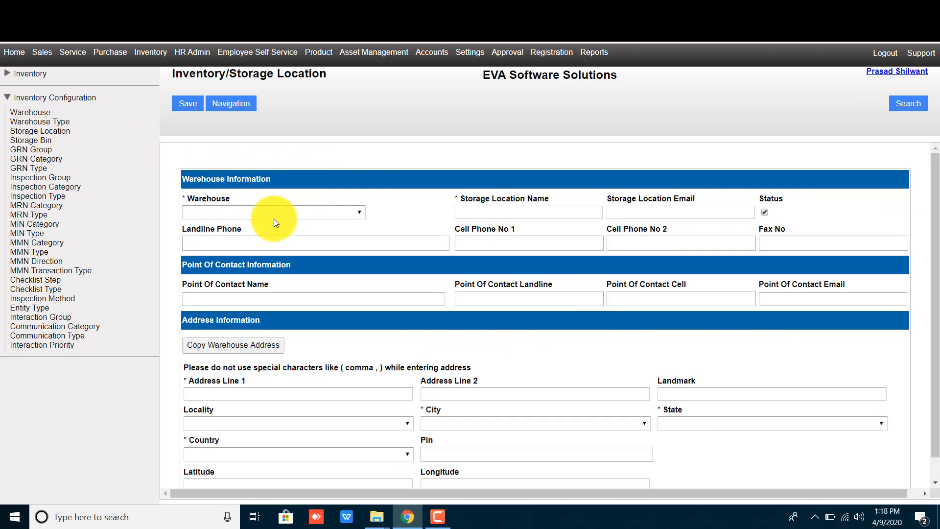
pyautogui.click(242, 213)
pyautogui.click(235, 291)
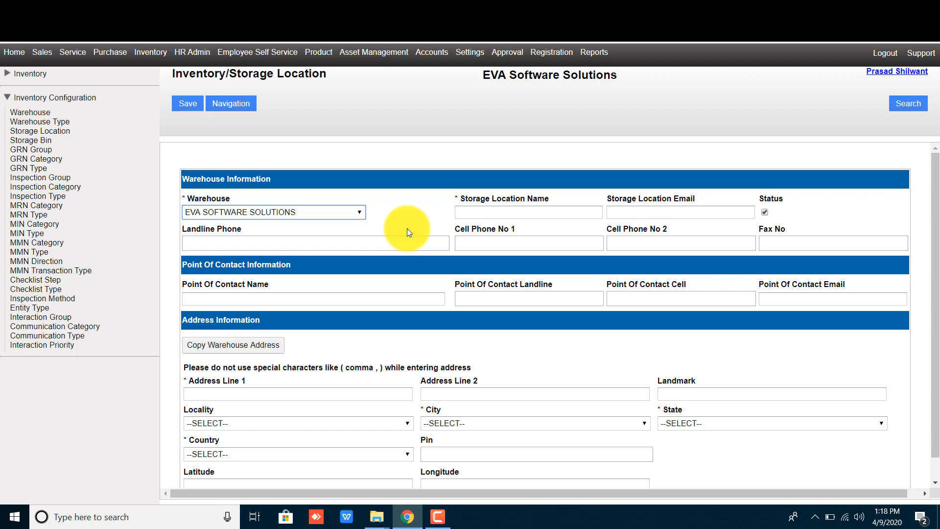
pyautogui.doubleClick(201, 198)
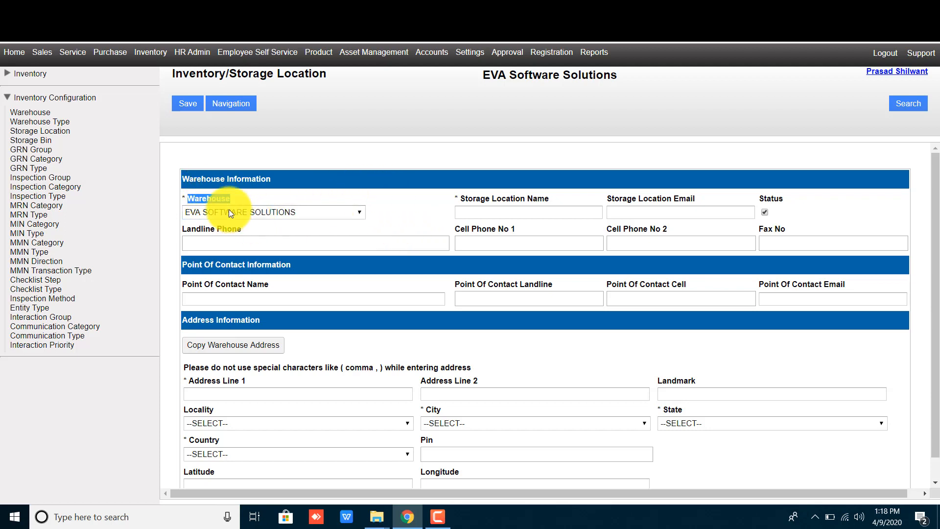
pyautogui.click(280, 212)
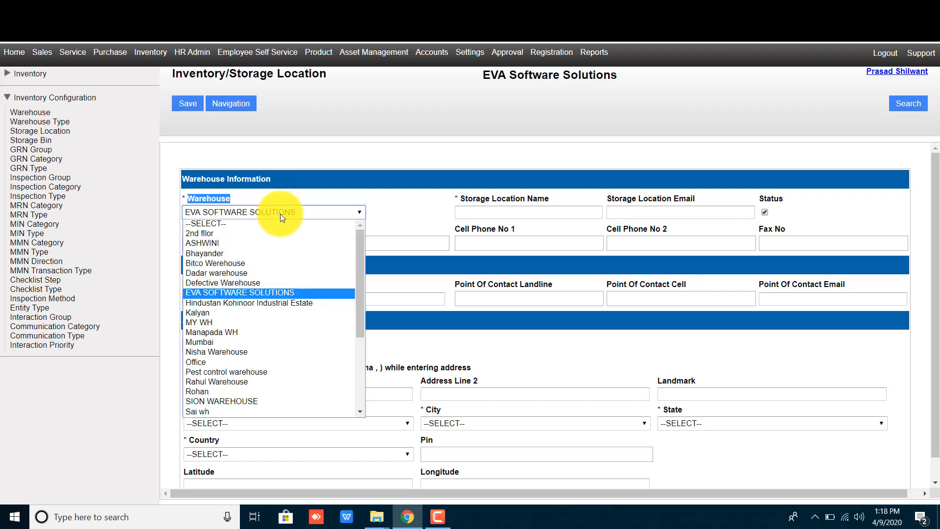
pyautogui.click(280, 214)
pyautogui.click(500, 213)
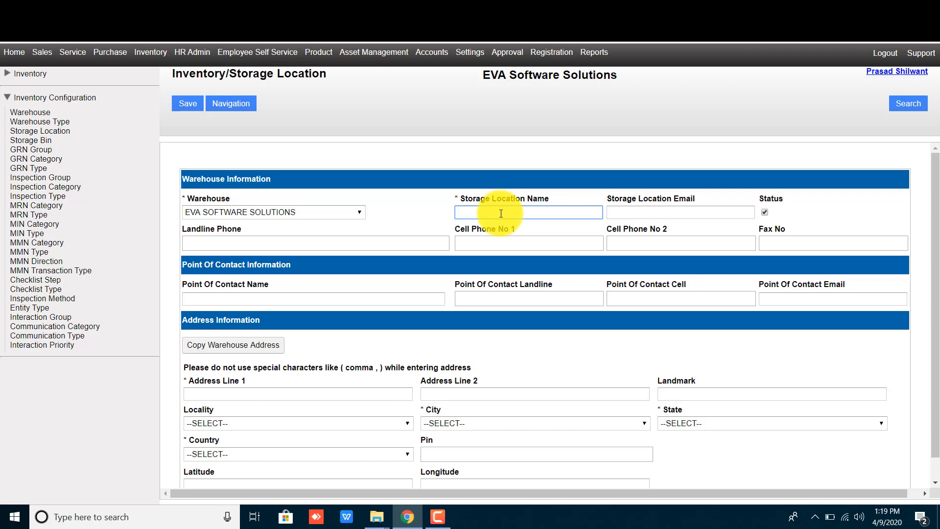
# - Name the storage location 'EVA Location', correcting the mistyped ending
pyautogui.write('EVA location')
pyautogui.press('BackSpace')
pyautogui.press('BackSpace')
pyautogui.press('BackSpace')
pyautogui.press('BackSpace')
pyautogui.press('BackSpace')
pyautogui.press('BackSpace')
pyautogui.press('BackSpace')
pyautogui.press('BackSpace')
pyautogui.press('BackSpace')
pyautogui.write('Location')
pyautogui.click(562, 202)
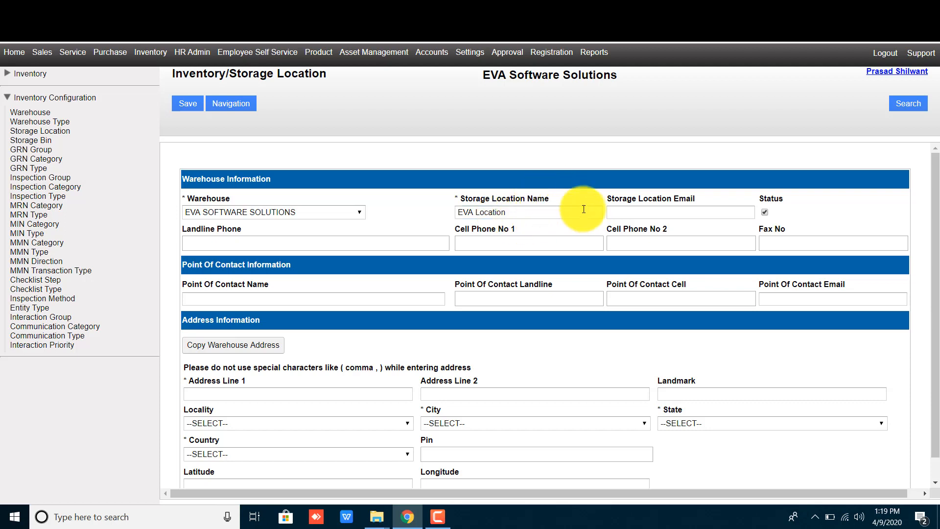
pyautogui.click(662, 210)
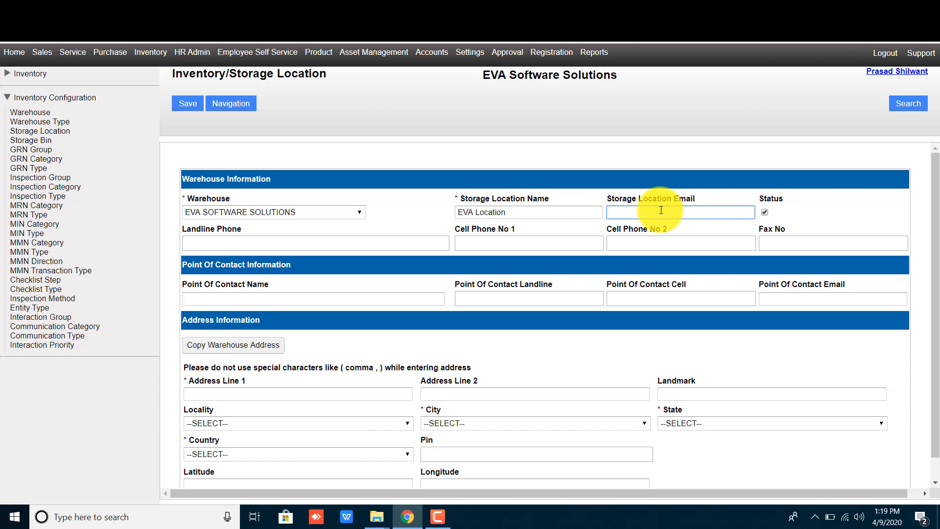
pyautogui.tripleClick(656, 197)
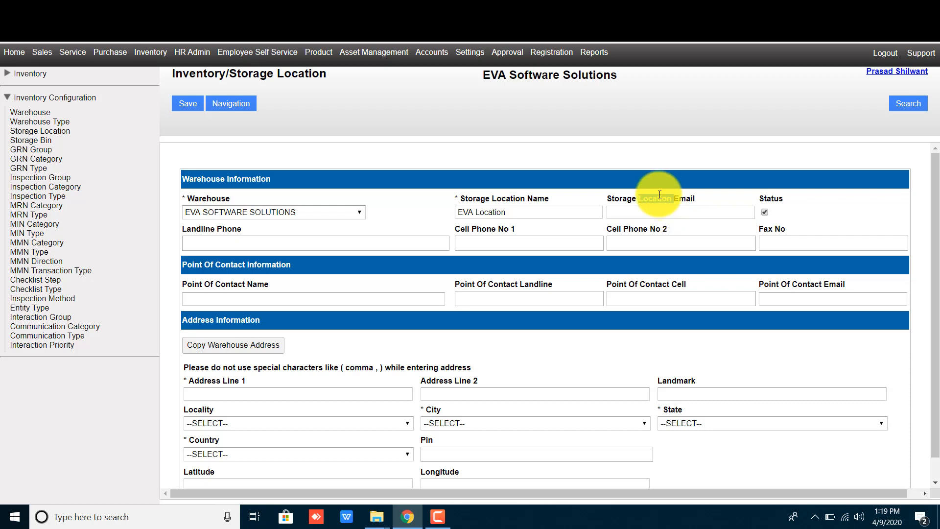
pyautogui.click(786, 200)
pyautogui.doubleClick(777, 195)
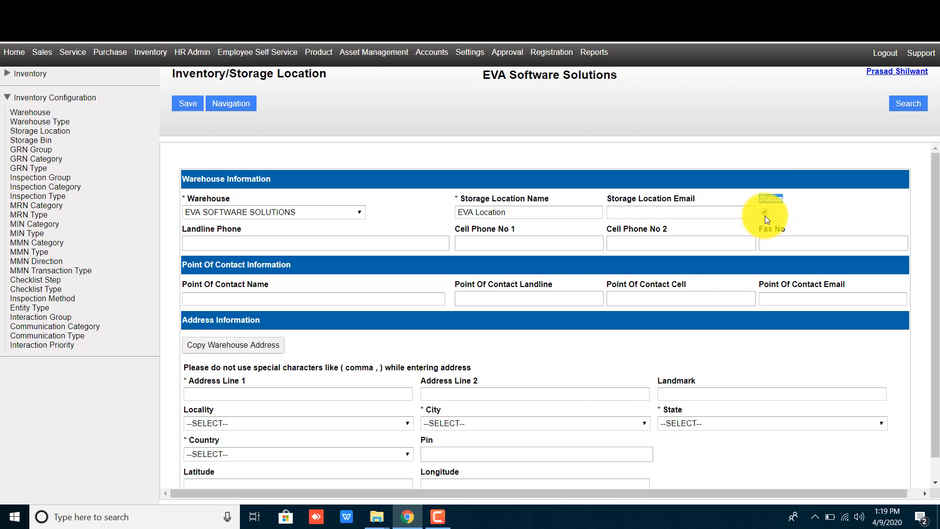
pyautogui.tripleClick(208, 227)
# - Enter the storage location's landline and first cell phone numbers
pyautogui.click(239, 238)
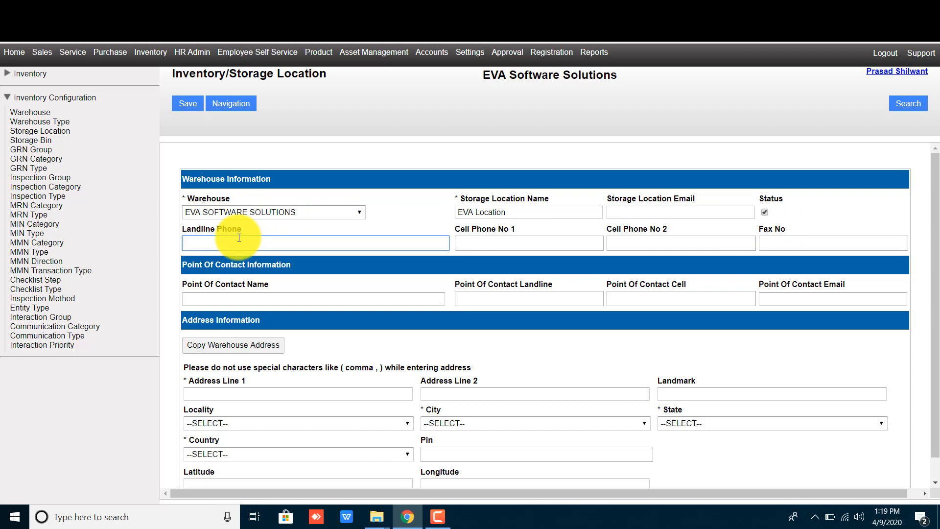
pyautogui.click(505, 237)
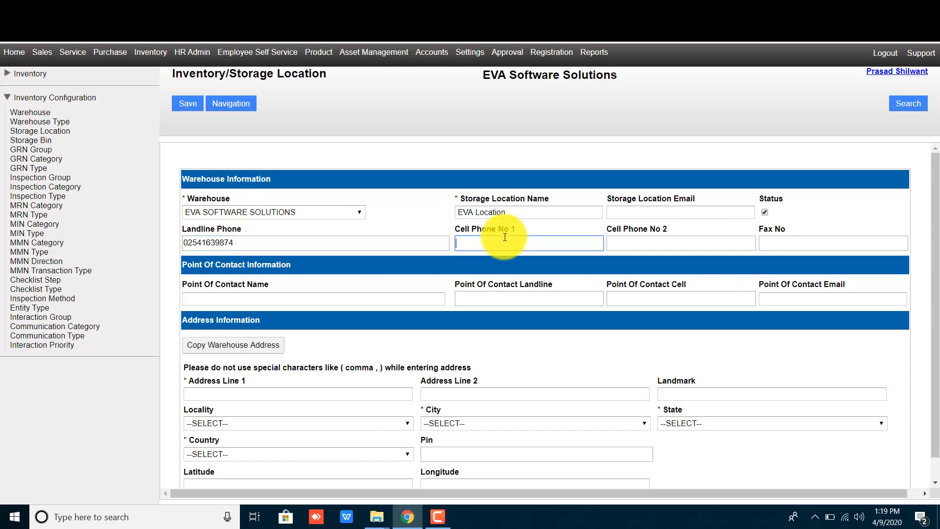
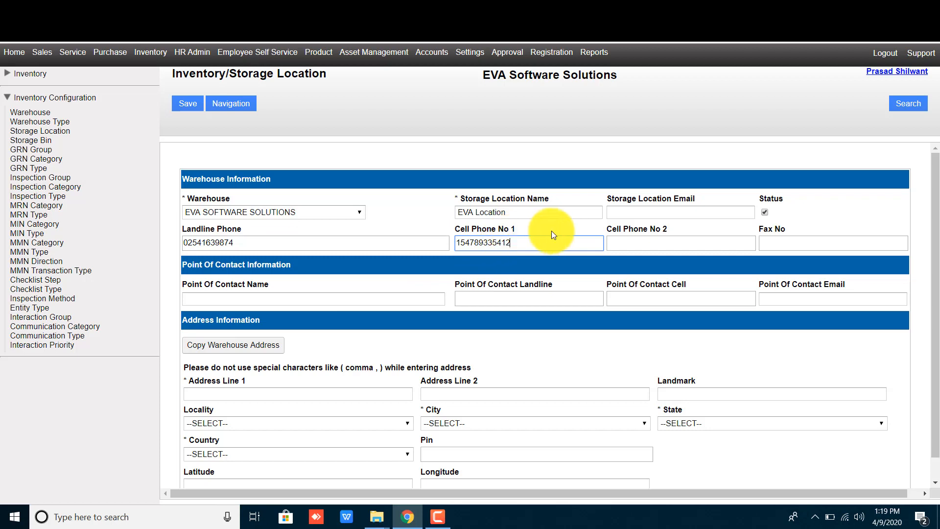
pyautogui.click(551, 230)
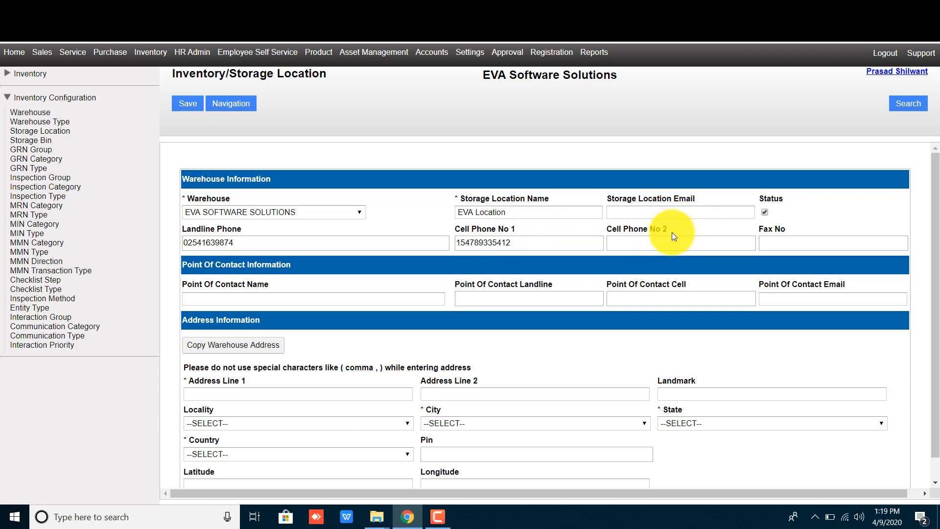
pyautogui.moveTo(672, 230); pyautogui.dragTo(611, 229)
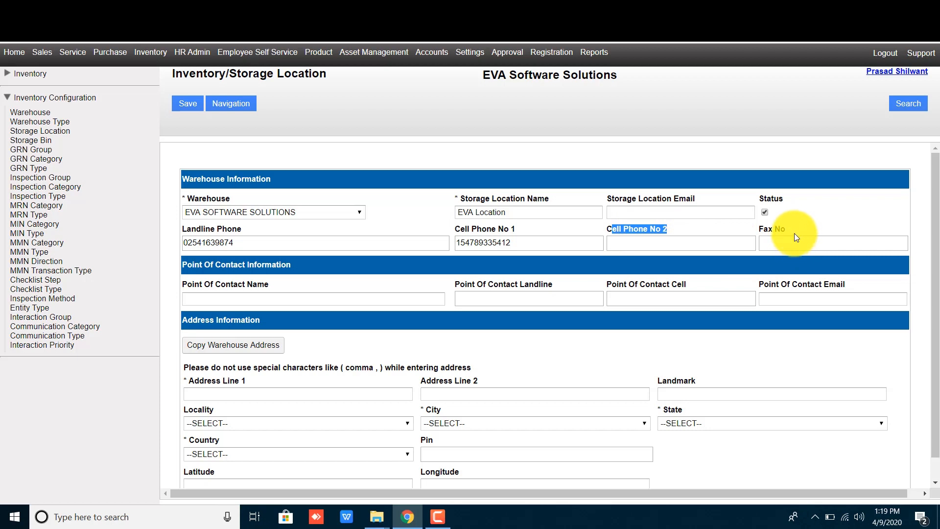
pyautogui.moveTo(794, 233); pyautogui.dragTo(727, 230)
pyautogui.click(716, 231)
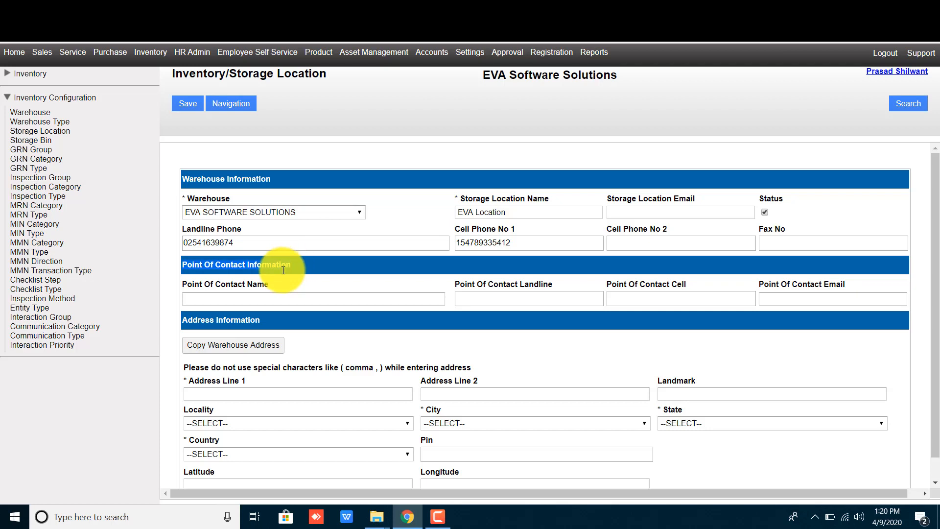
# - Enter the contact person's name, landline, cell number and e-mail address
pyautogui.click(278, 299)
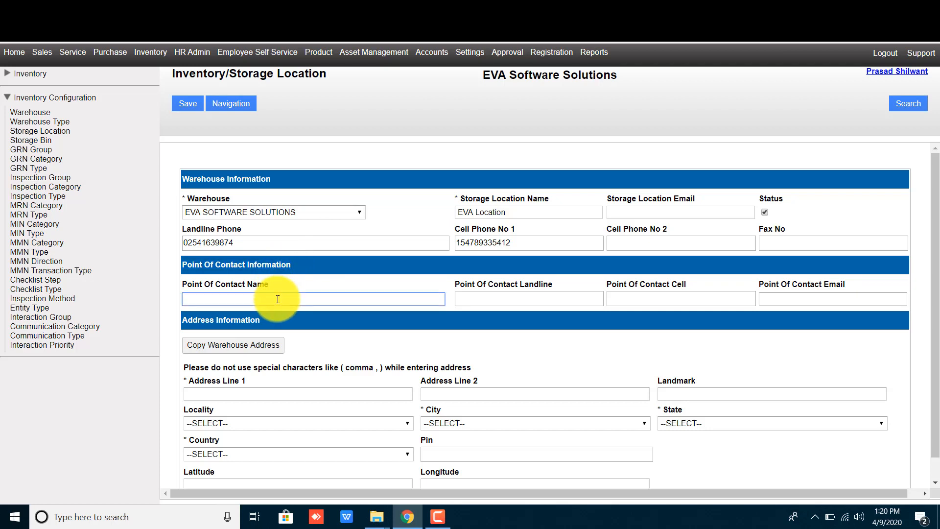
pyautogui.write('roah')
pyautogui.press('BackSpace')
pyautogui.press('BackSpace')
pyautogui.press('BackSpace')
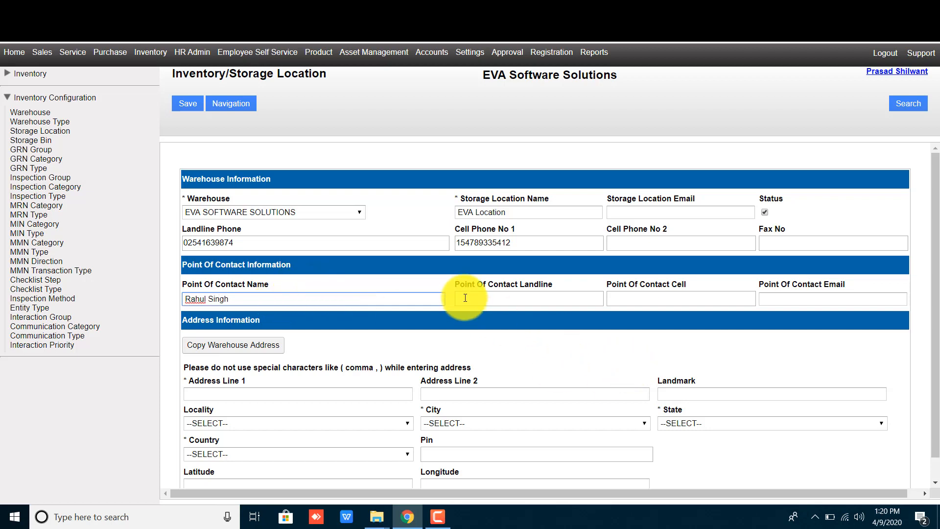
pyautogui.click(485, 297)
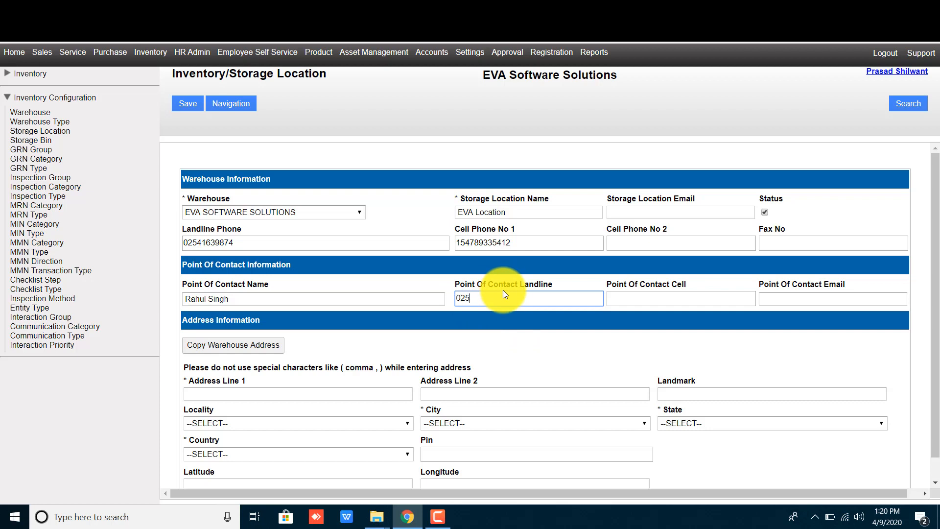
pyautogui.click(651, 295)
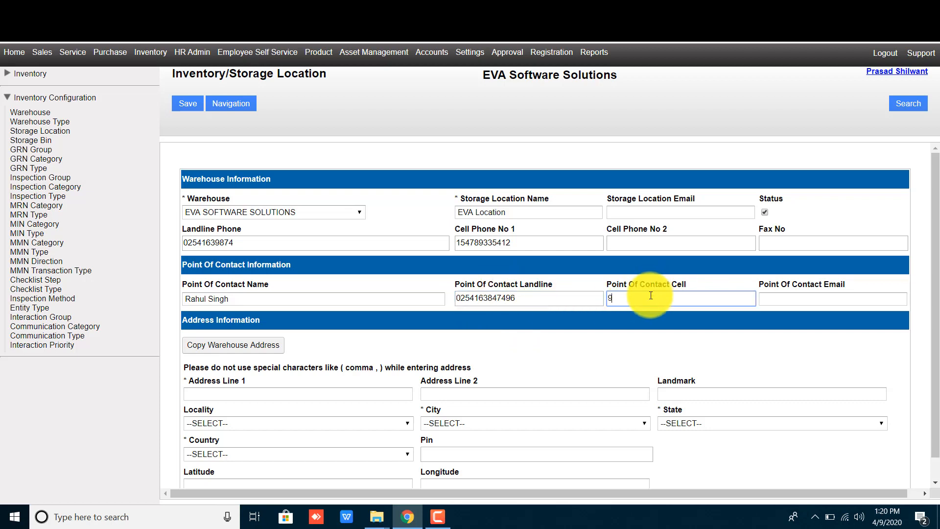
pyautogui.click(802, 298)
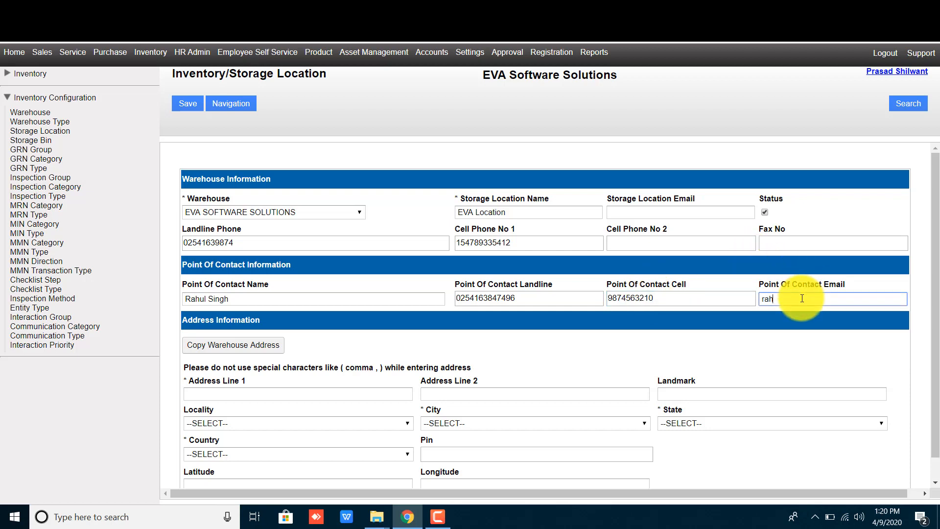
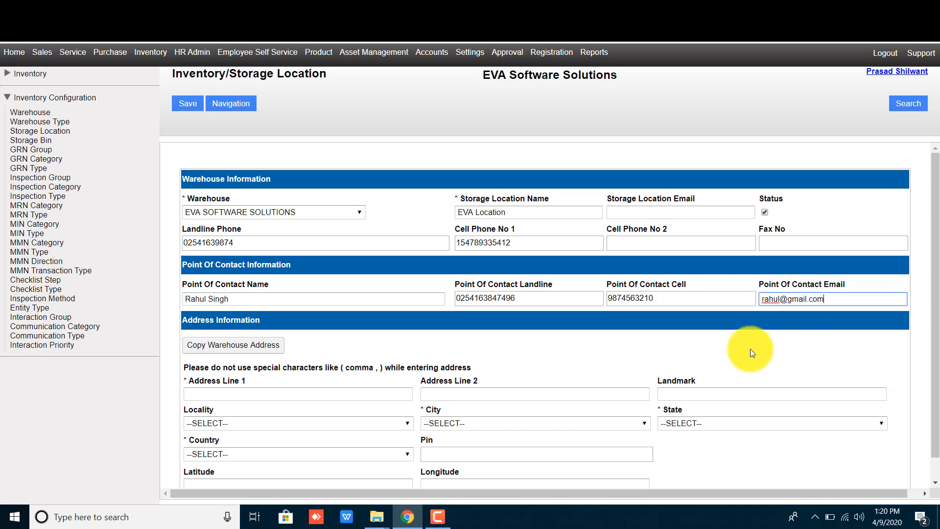
pyautogui.scroll(-1, 568, 337)
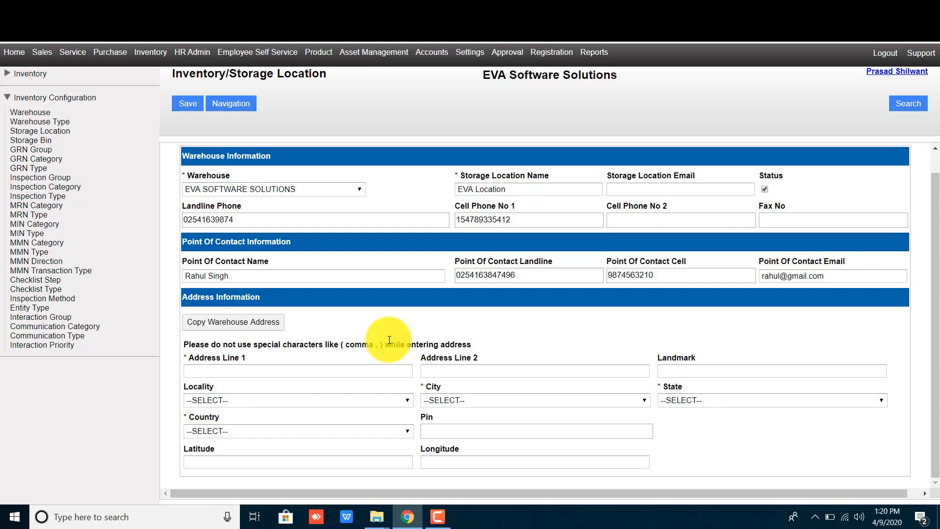
# - Copy the warehouse address into the storage location: line 1, Vikhroli, Mumbai, Maharashtra, India, 400083
pyautogui.click(272, 370)
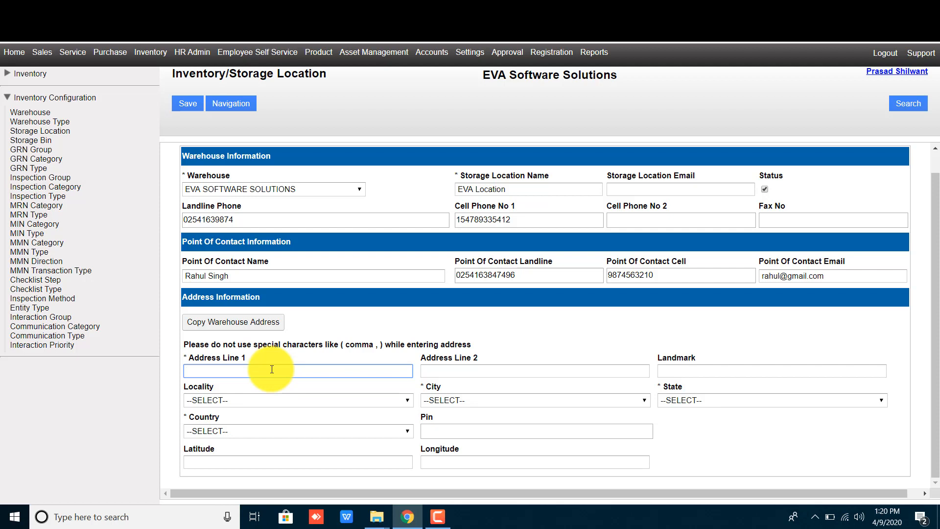
pyautogui.click(241, 327)
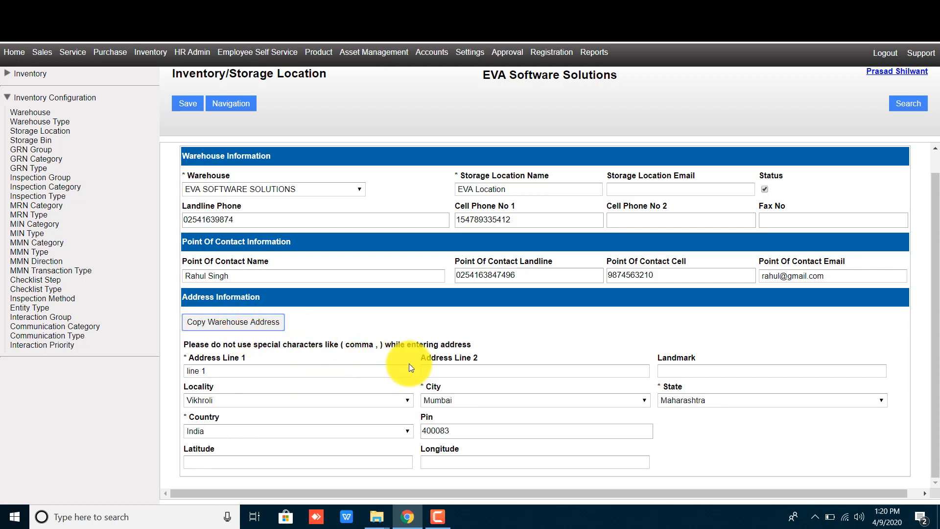
pyautogui.scroll(1, 404, 365)
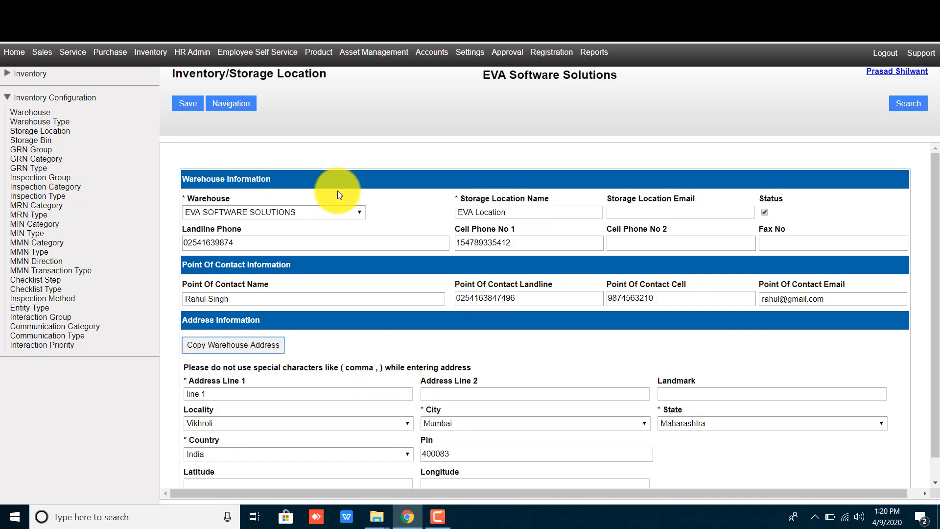
# - Save the EVA Location storage location, acknowledge the success alert, and start a blank Storage Location form
pyautogui.click(184, 105)
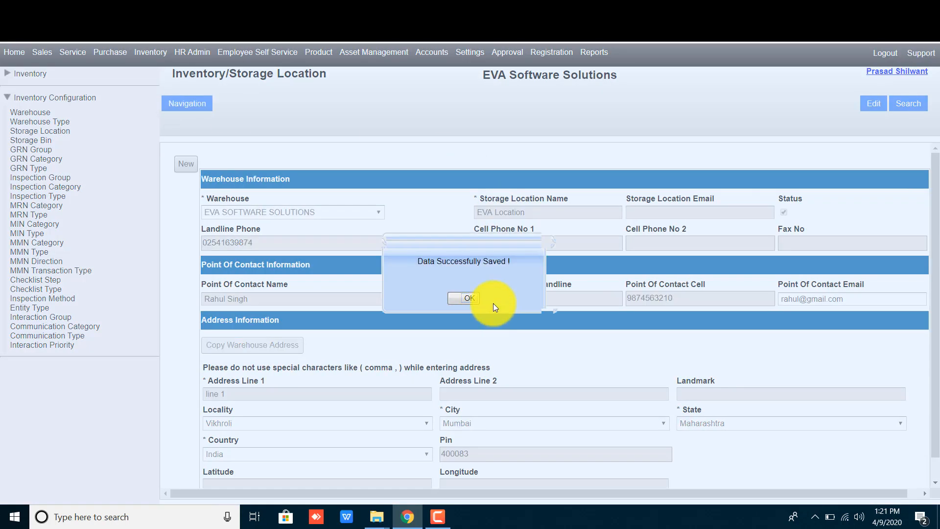
pyautogui.click(451, 300)
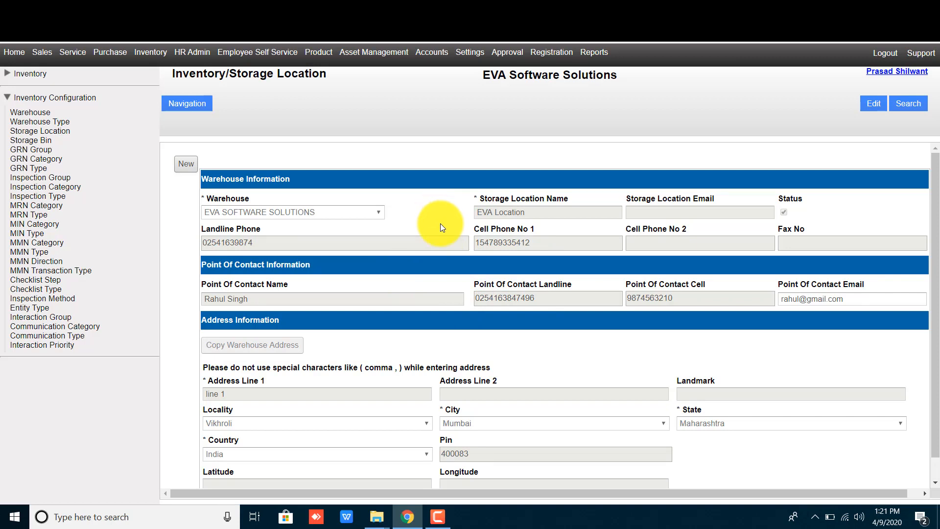
pyautogui.click(39, 131)
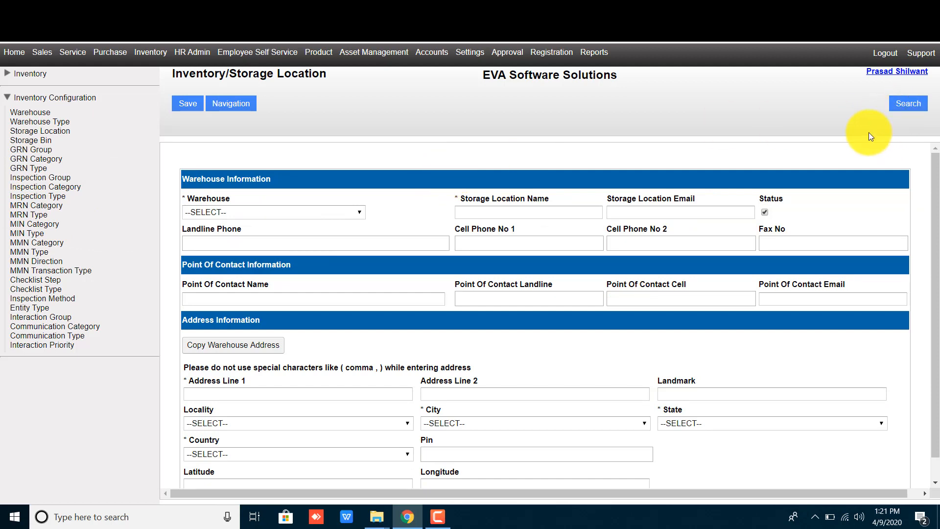
# - Search storage locations by warehouse EVA SOFTWARE SOLUTIONS and location EVA Location, then open the result
pyautogui.click(904, 104)
pyautogui.click(545, 127)
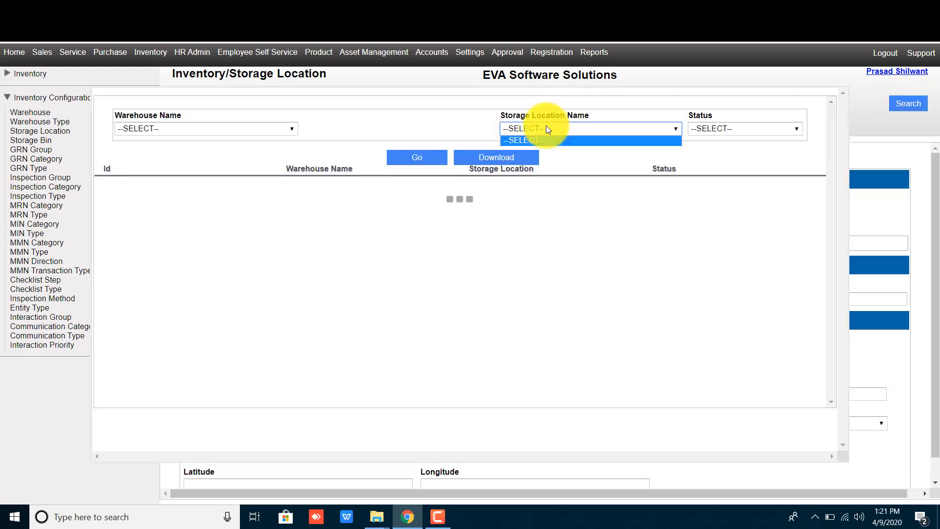
pyautogui.click(628, 178)
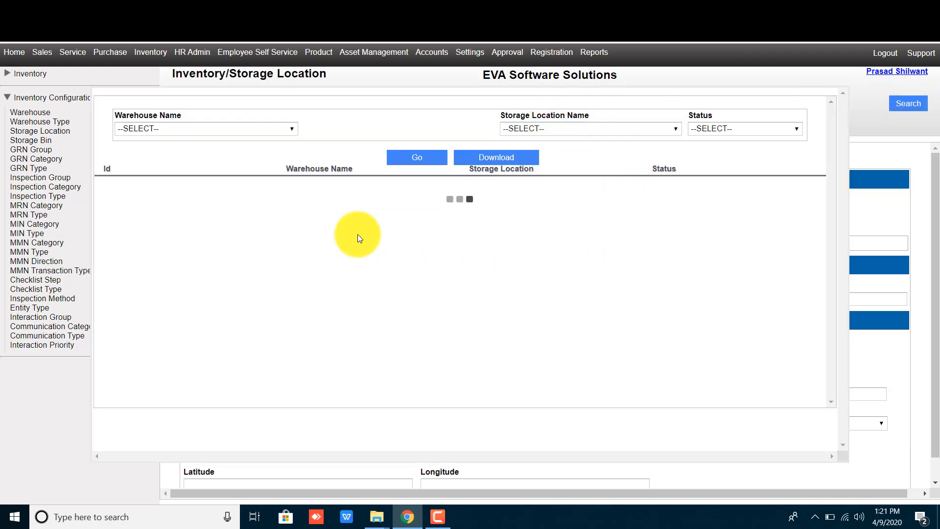
pyautogui.click(215, 128)
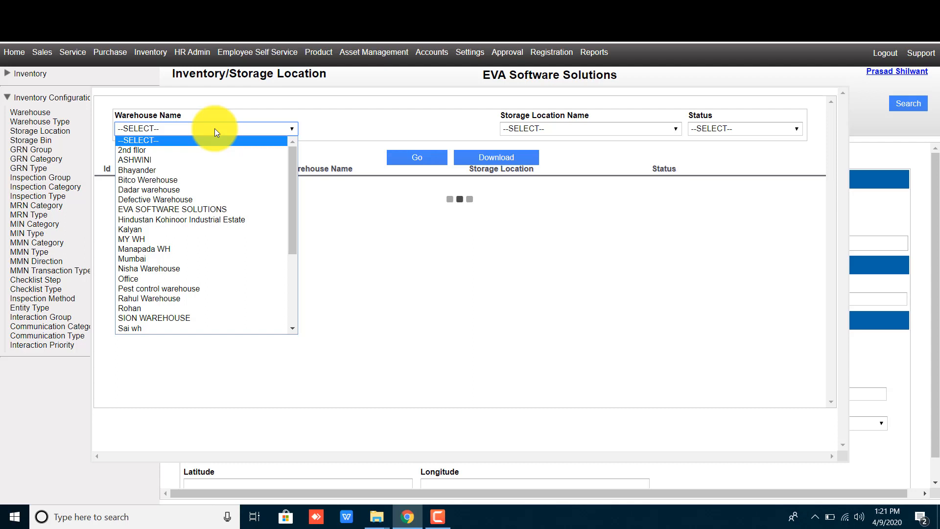
pyautogui.click(201, 209)
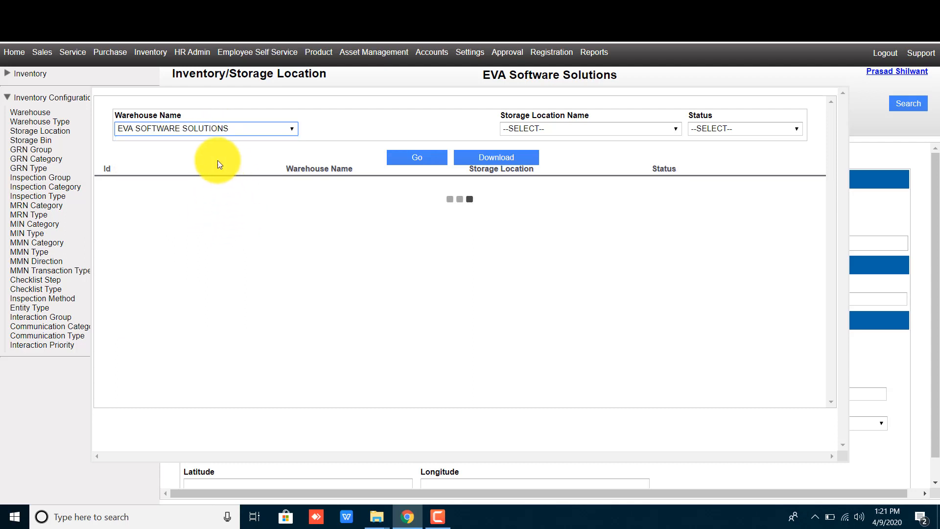
pyautogui.click(523, 129)
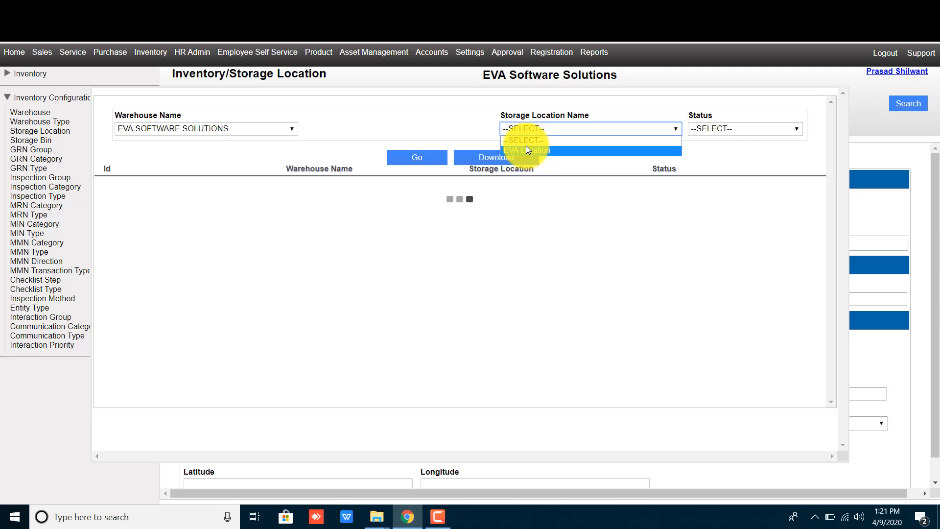
pyautogui.press('Escape')
pyautogui.click(522, 131)
pyautogui.click(524, 150)
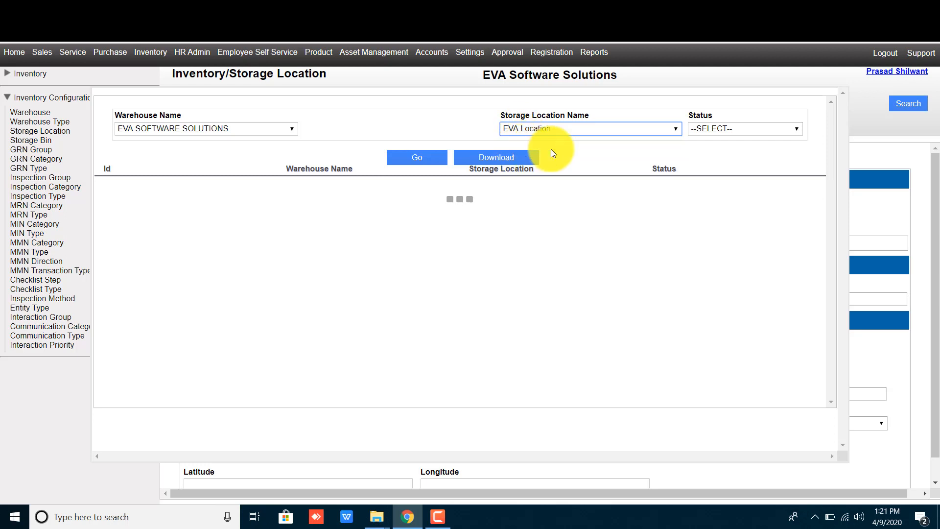
pyautogui.click(419, 158)
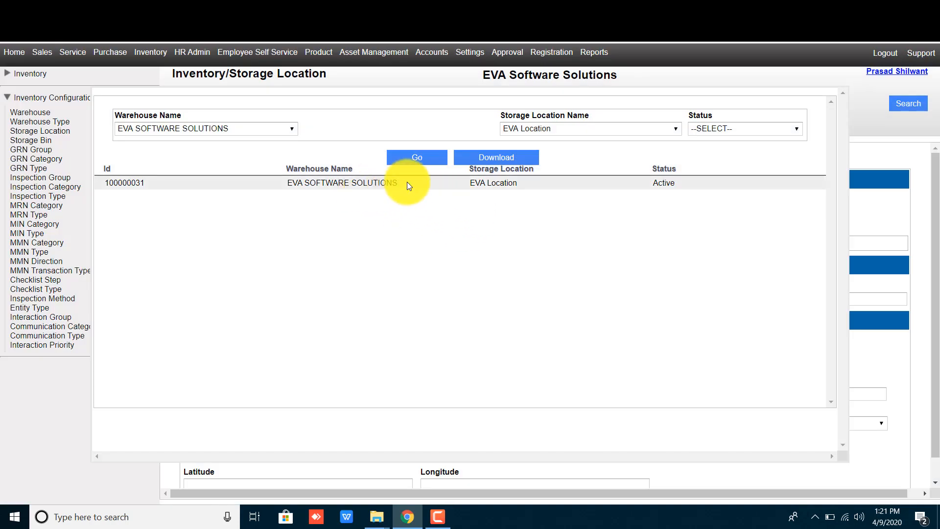
pyautogui.click(530, 184)
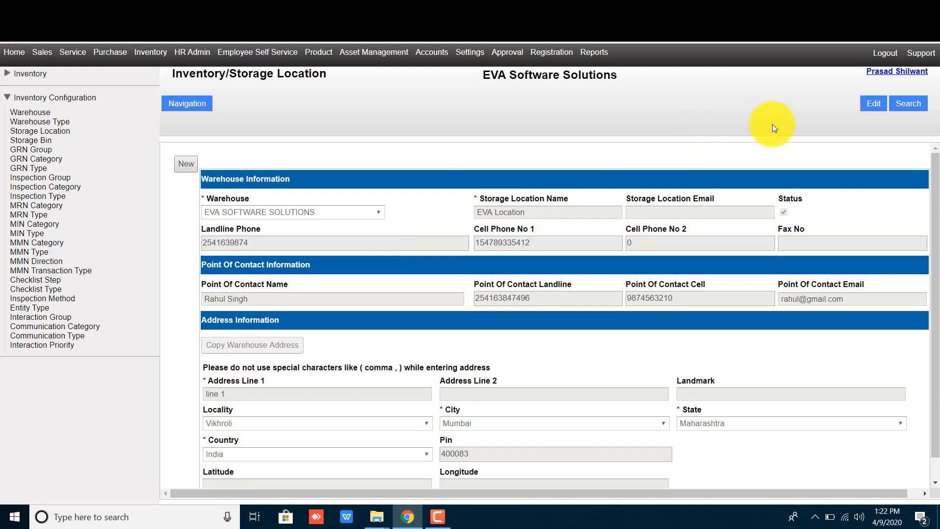
# - Change EVA Location's Address Line 1 to 'line 1 ram nagar' and save the record
pyautogui.click(874, 107)
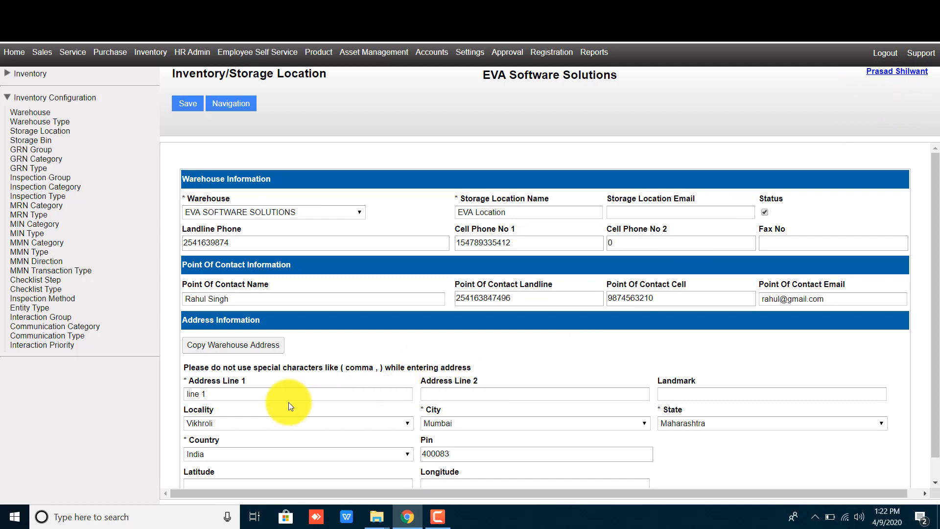
pyautogui.click(258, 394)
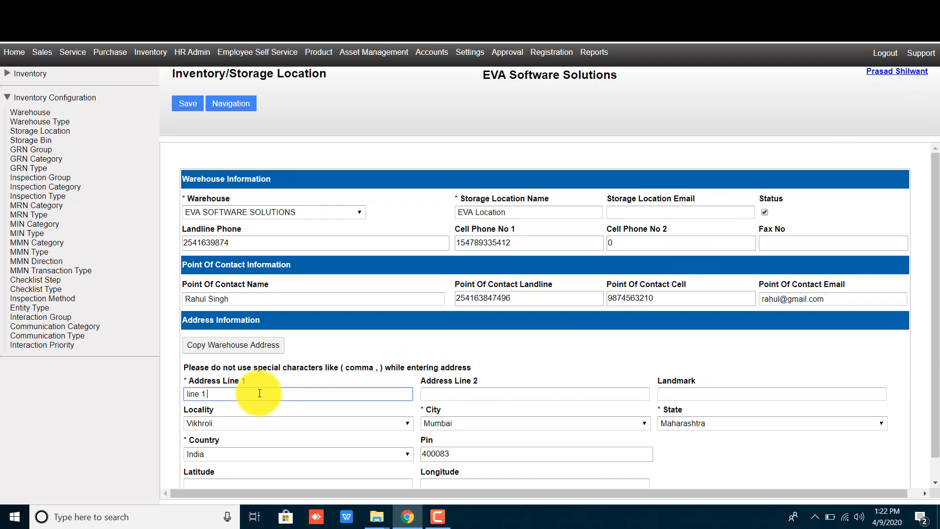
pyautogui.write('ram nagar')
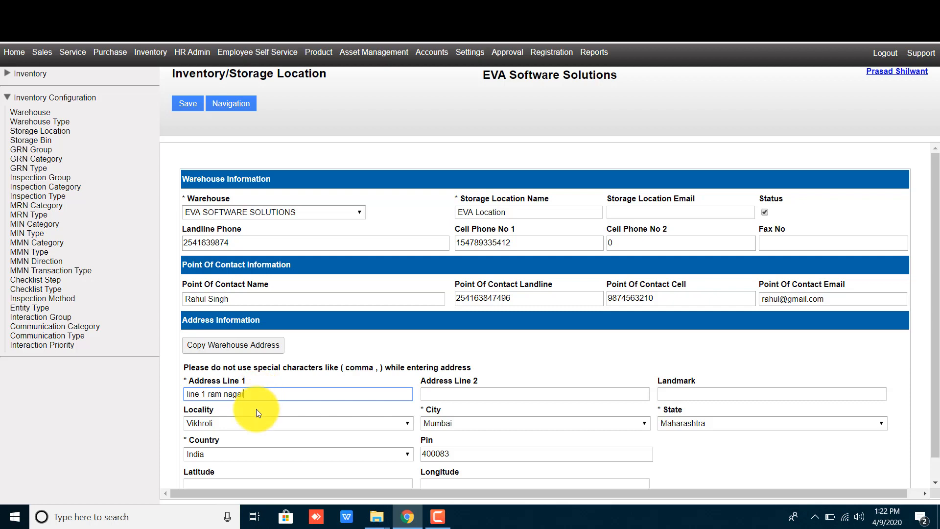
pyautogui.click(359, 361)
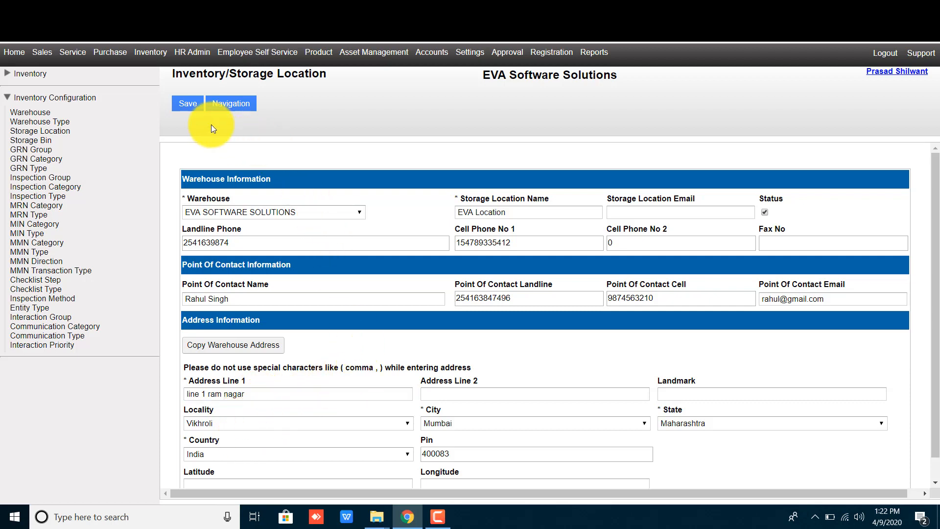
pyautogui.click(190, 103)
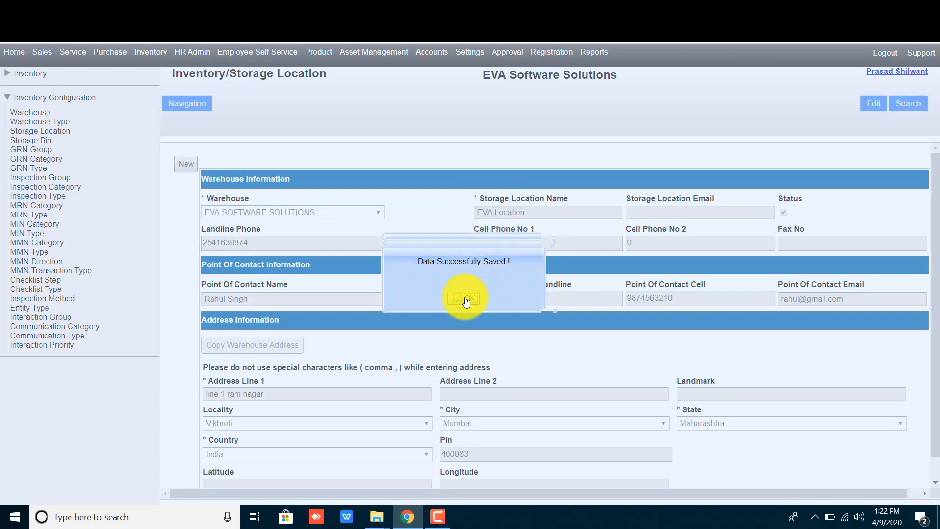
pyautogui.click(464, 298)
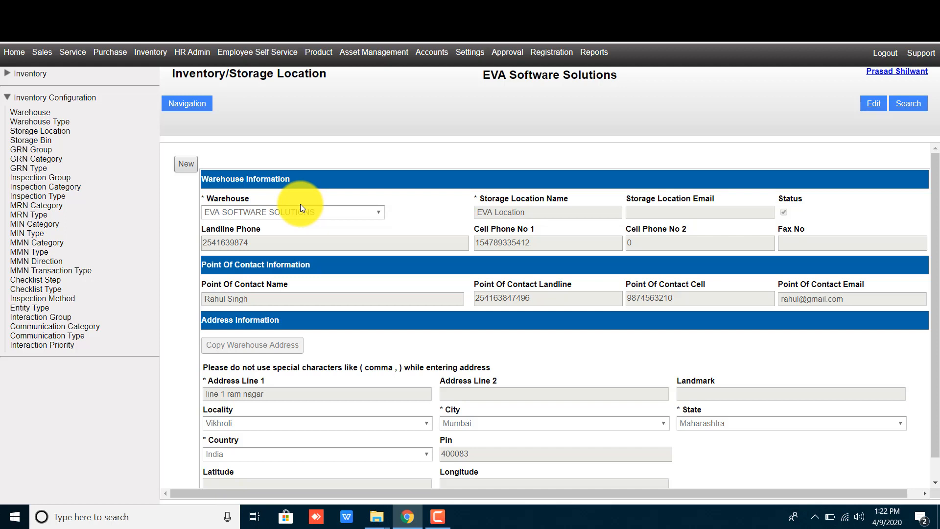
# - Open a new Storage Bin form from the Inventory Configuration sidebar
pyautogui.click(35, 141)
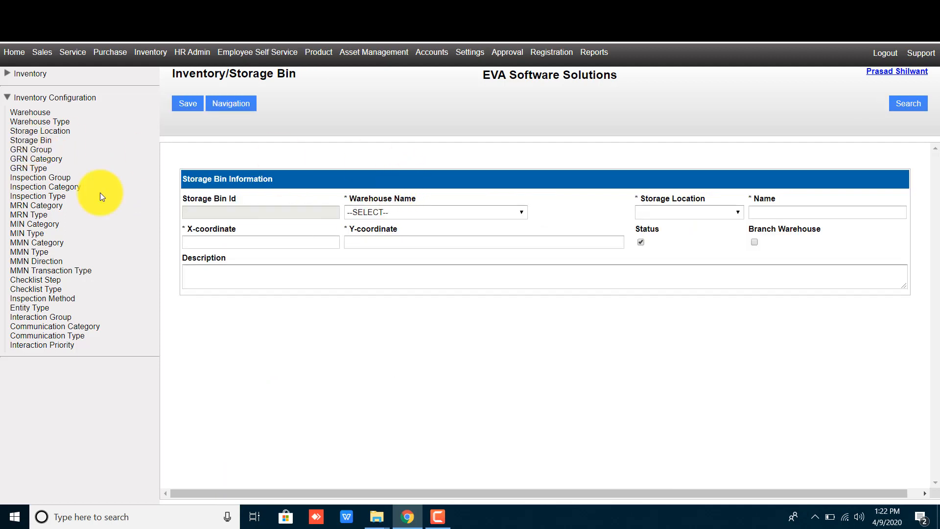
pyautogui.moveTo(55, 141); pyautogui.dragTo(8, 138)
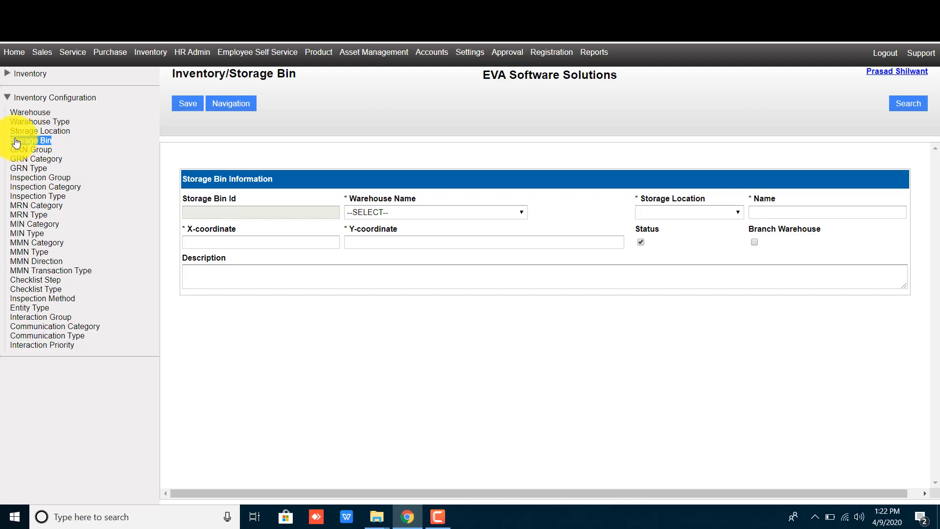
pyautogui.click(16, 142)
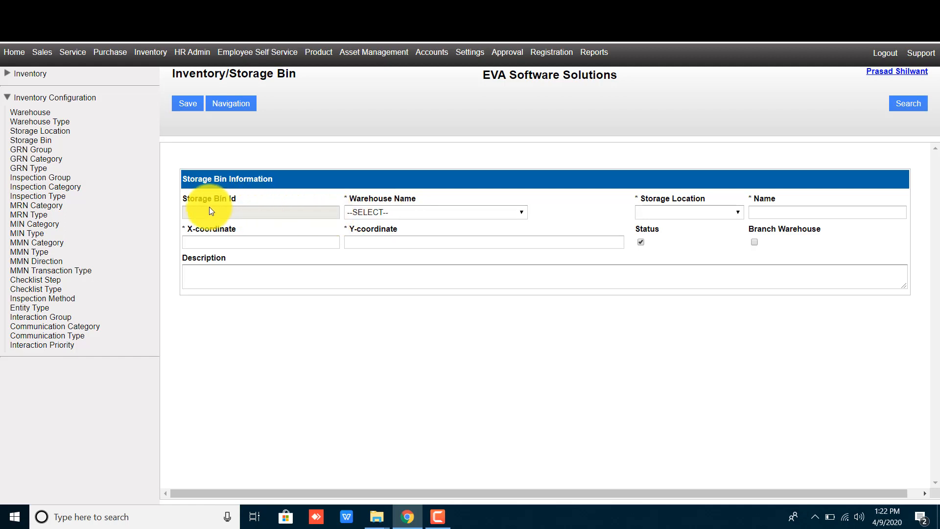
# - Assign the bin to warehouse EVA SOFTWARE SOLUTIONS and location EVA Location, and name it EVA BIN
pyautogui.click(384, 214)
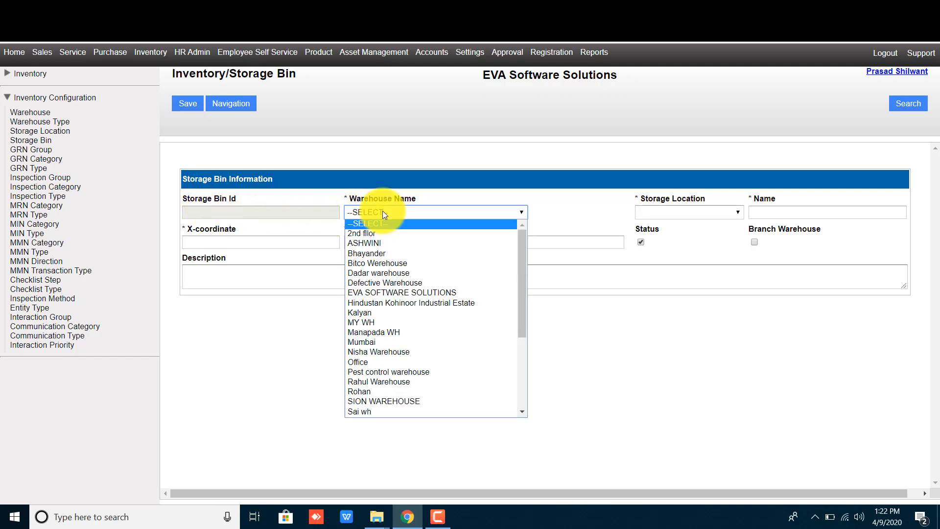
pyautogui.click(385, 292)
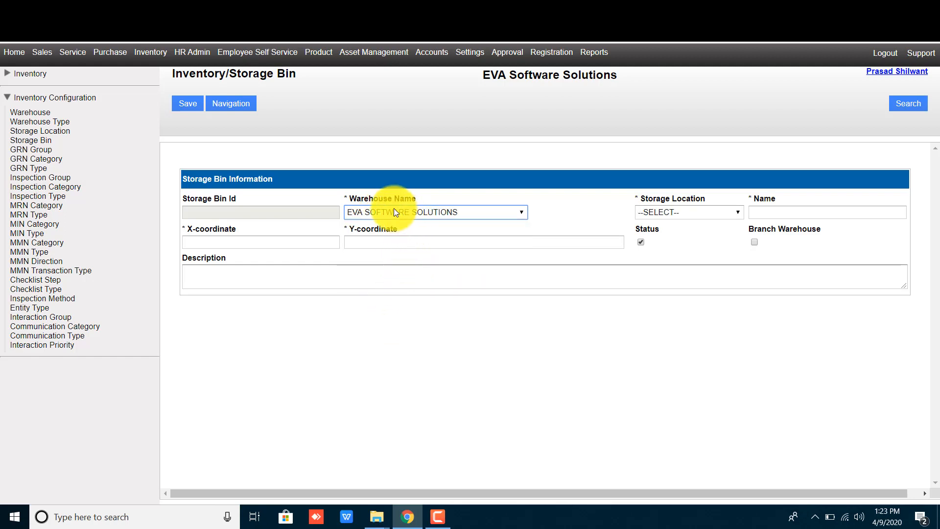
pyautogui.click(676, 212)
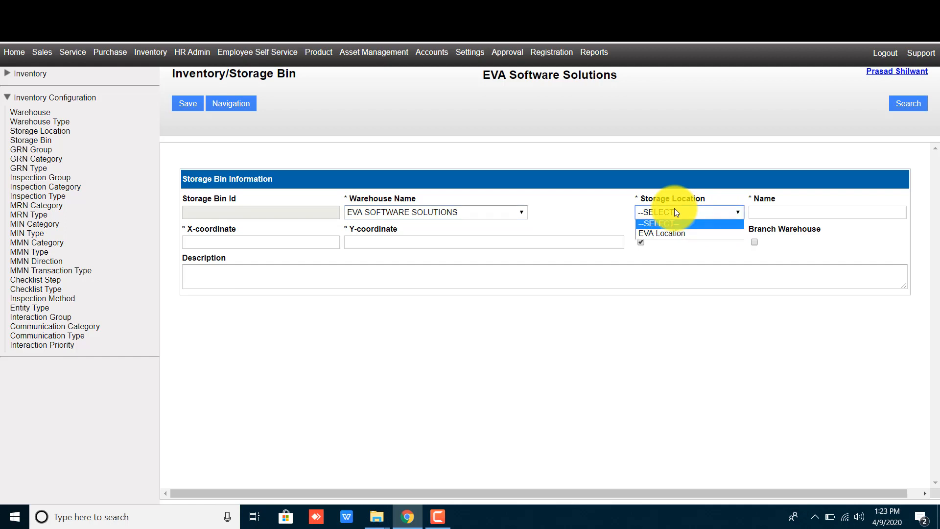
pyautogui.click(663, 233)
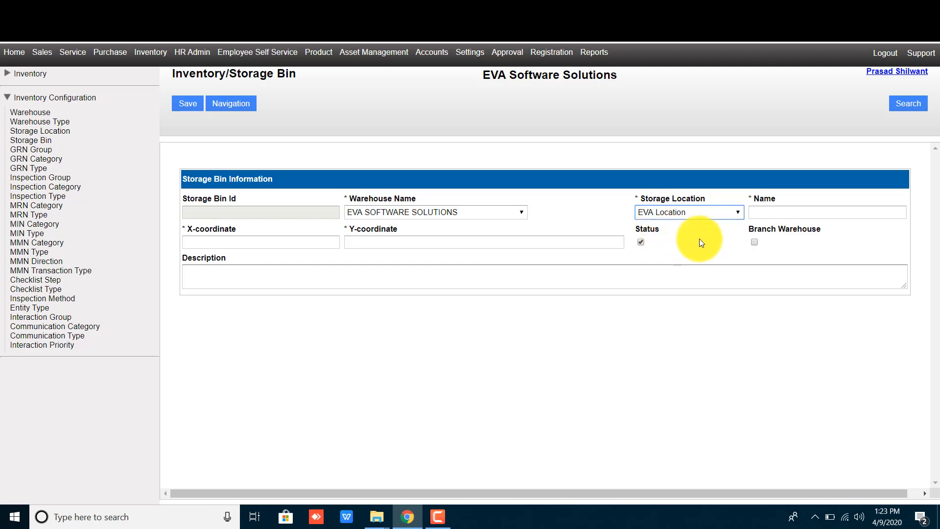
pyautogui.click(791, 209)
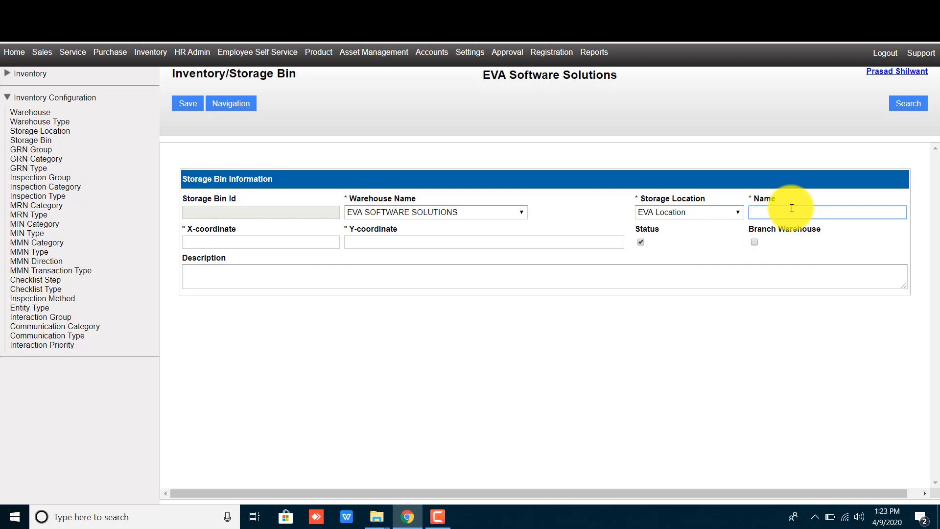
pyautogui.write('EVA BIN')
pyautogui.click(745, 381)
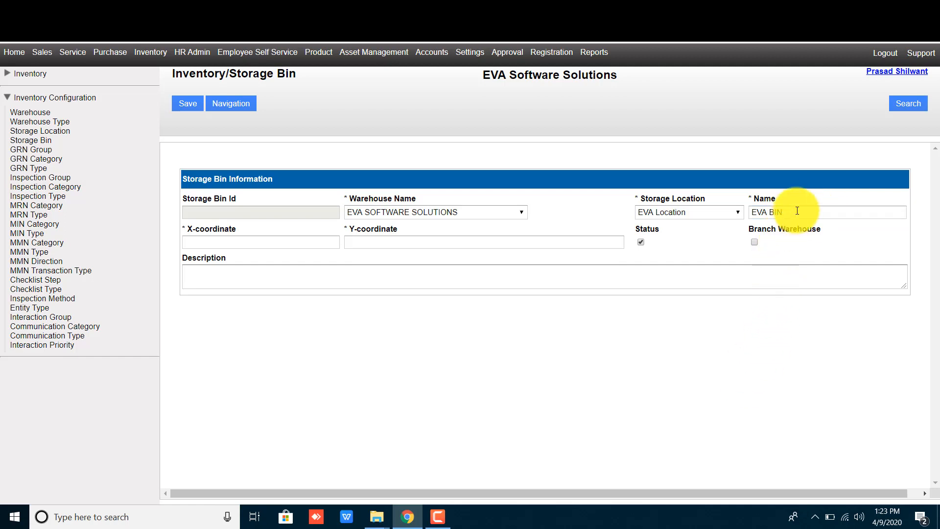
pyautogui.moveTo(797, 210); pyautogui.dragTo(712, 208)
pyautogui.click(703, 245)
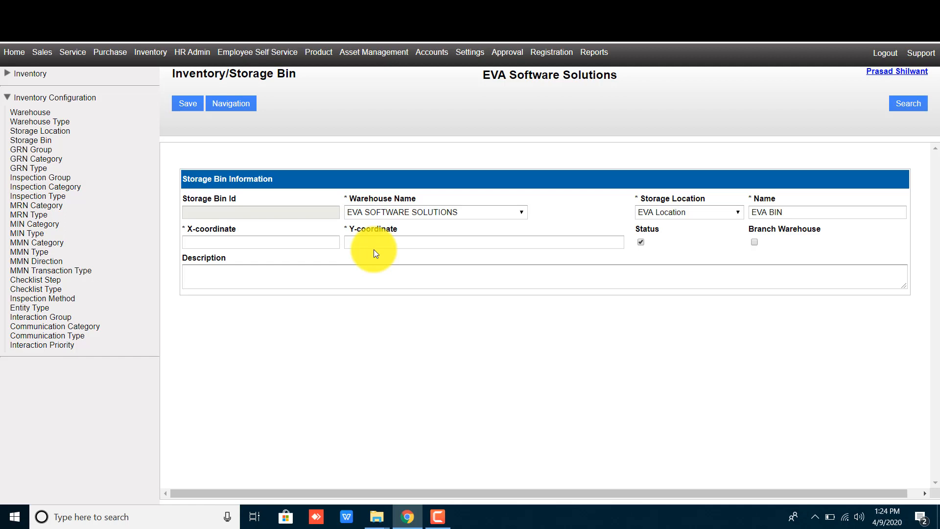
# - Set the bin's X-coordinate and Y-coordinate to 1 and tick Branch Warehouse
pyautogui.click(211, 240)
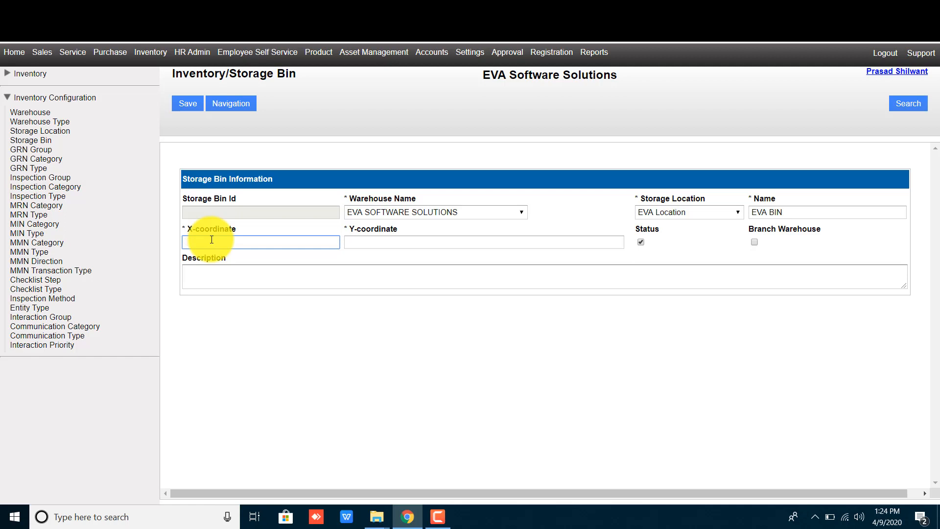
pyautogui.write('1')
pyautogui.click(356, 242)
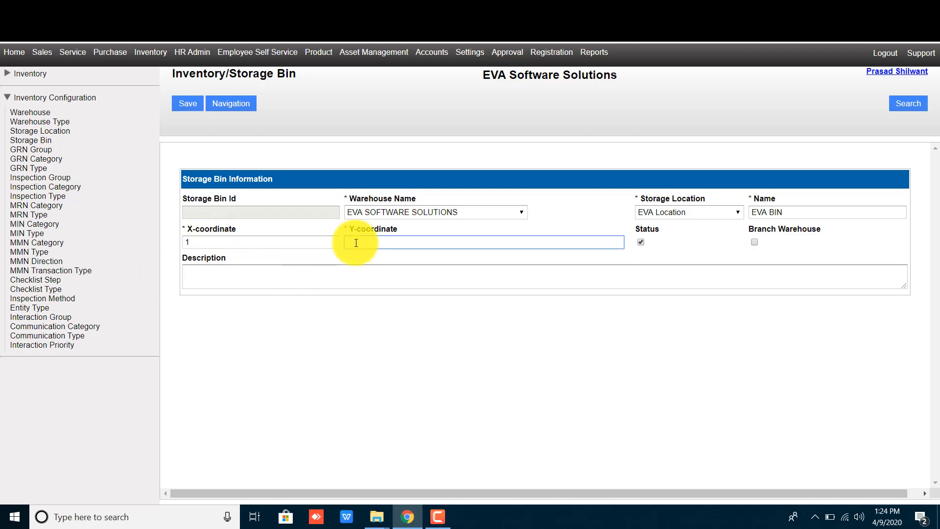
pyautogui.write('1')
pyautogui.click(410, 350)
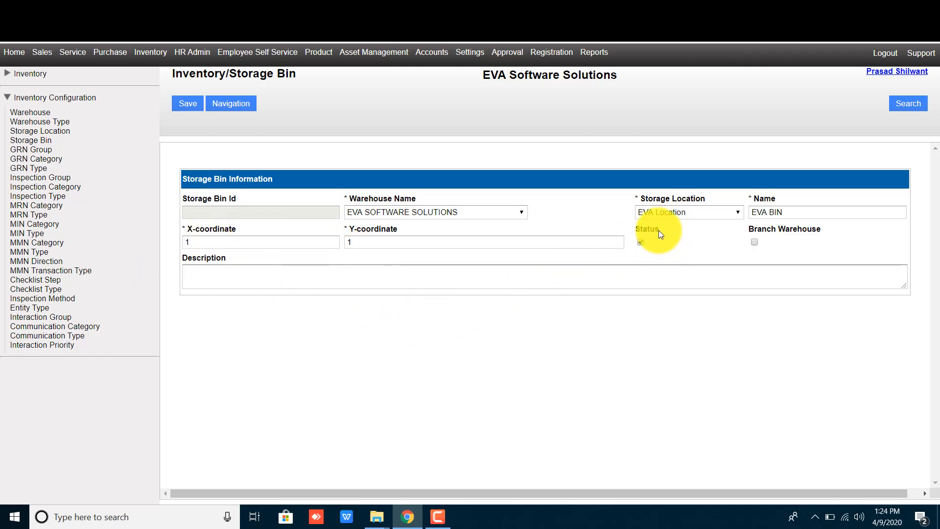
pyautogui.doubleClick(647, 229)
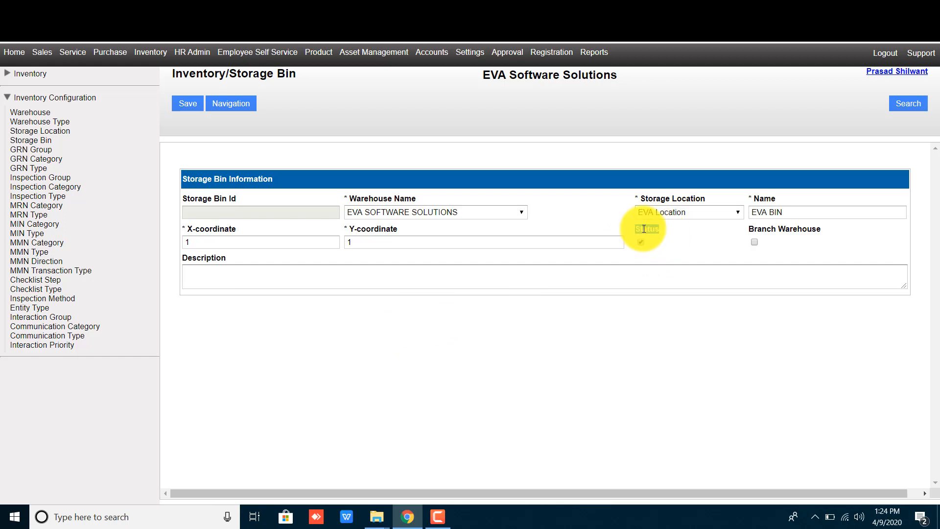
pyautogui.click(650, 234)
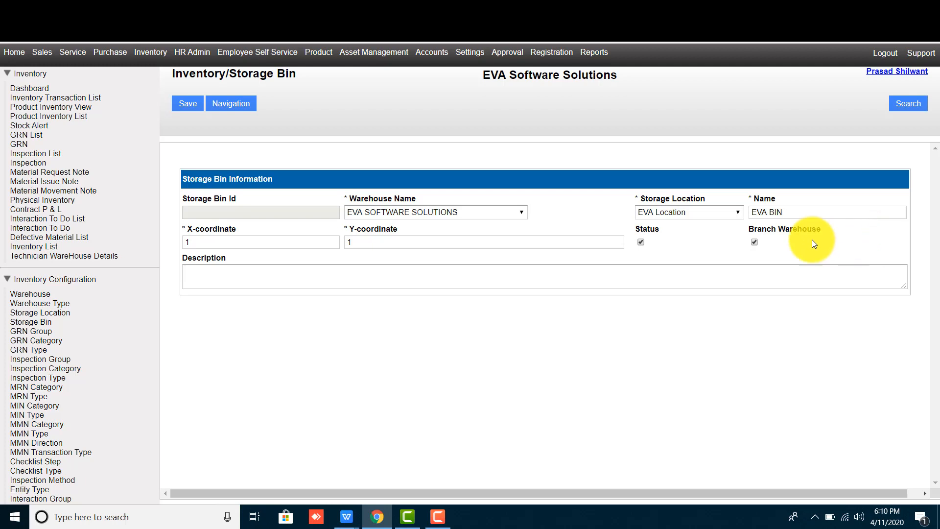
pyautogui.click(222, 272)
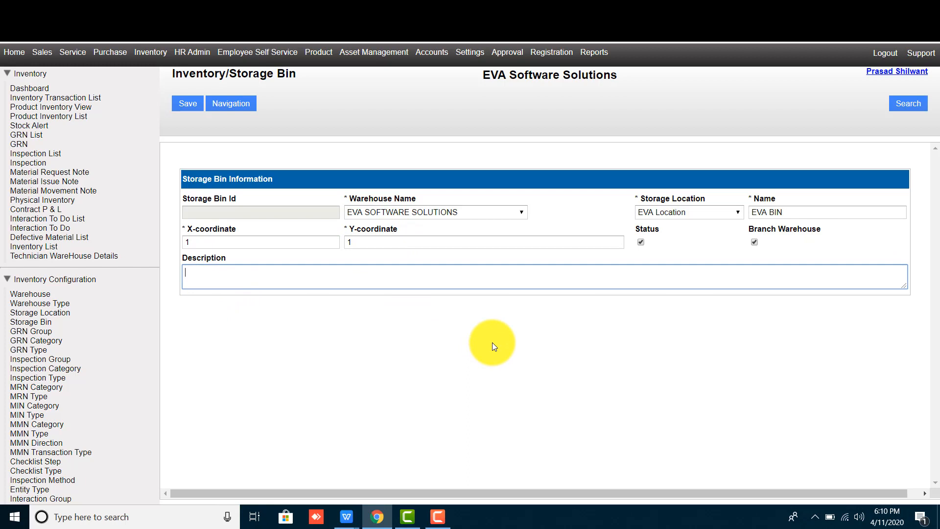
# - Save the EVA BIN storage bin, which receives Storage Bin Id 100000034
pyautogui.click(189, 109)
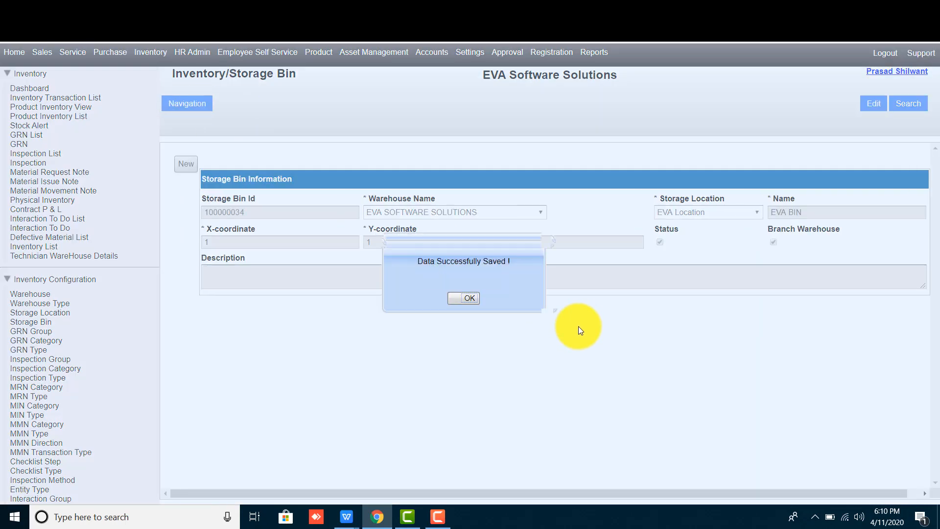
pyautogui.click(462, 298)
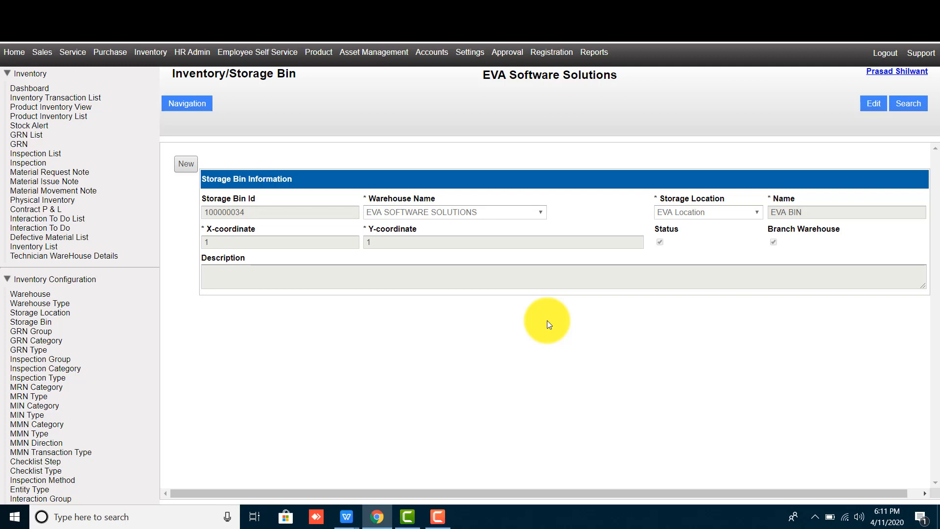
pyautogui.click(438, 517)
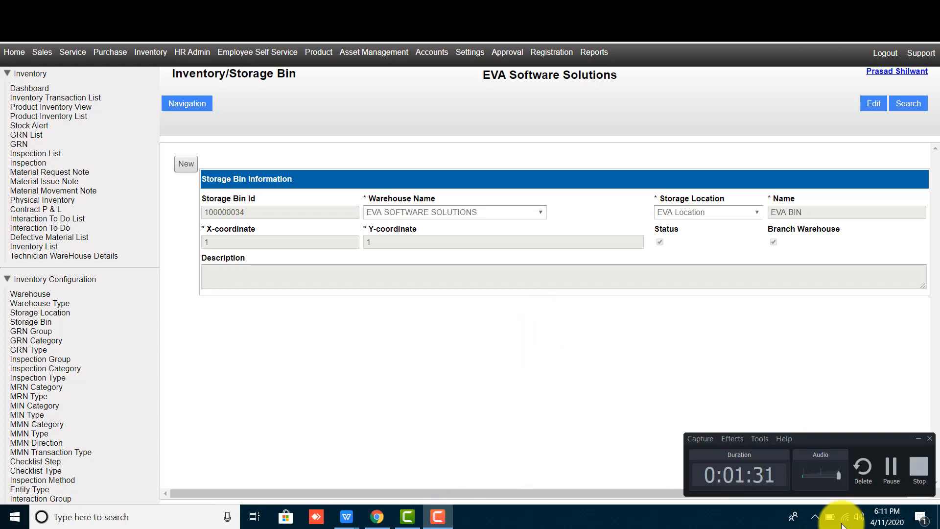